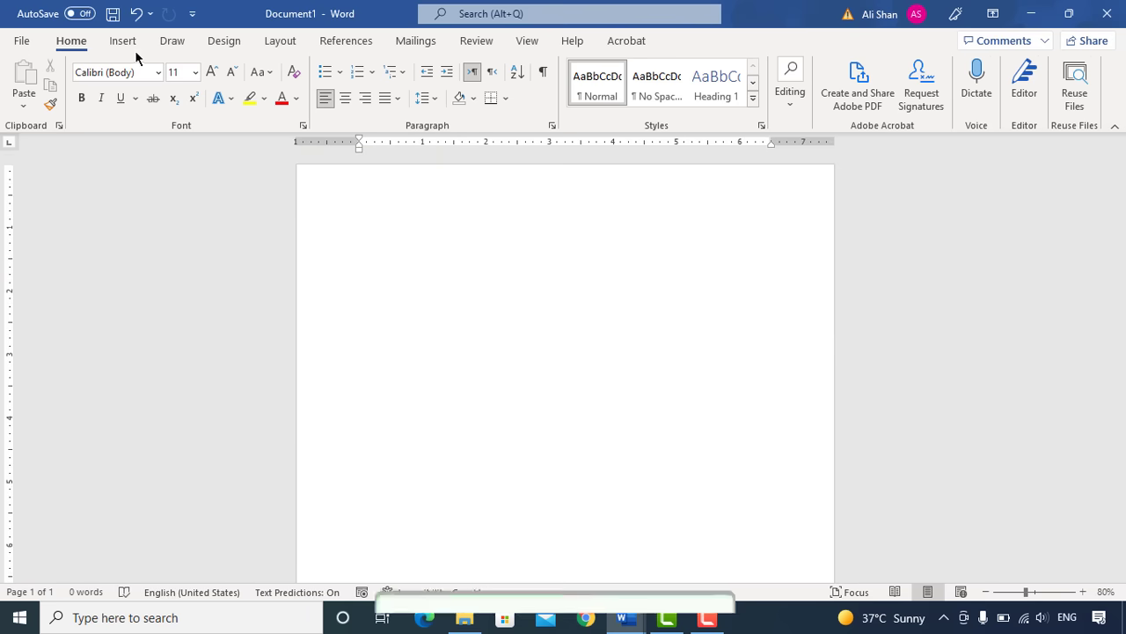
Draw a rectangle about 2.08" high and 1.04" wide near the page's upper-left corner.
{"action": "left_click", "coordinate": [122, 40]}
{"action": "left_click", "coordinate": [231, 65]}
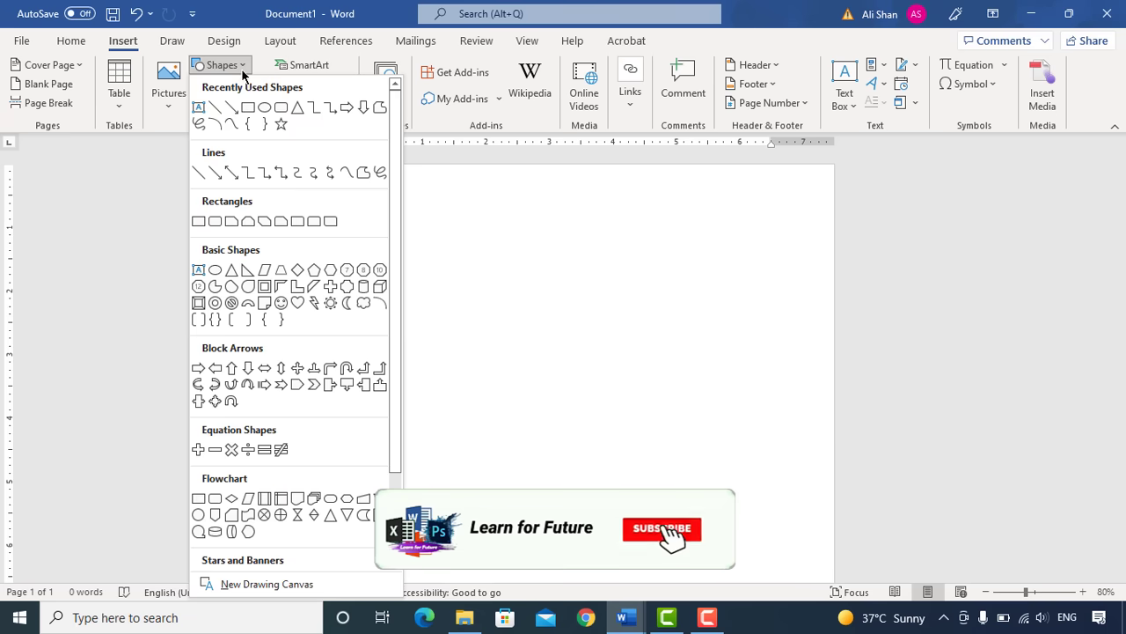
{"action": "left_click", "coordinate": [248, 106]}
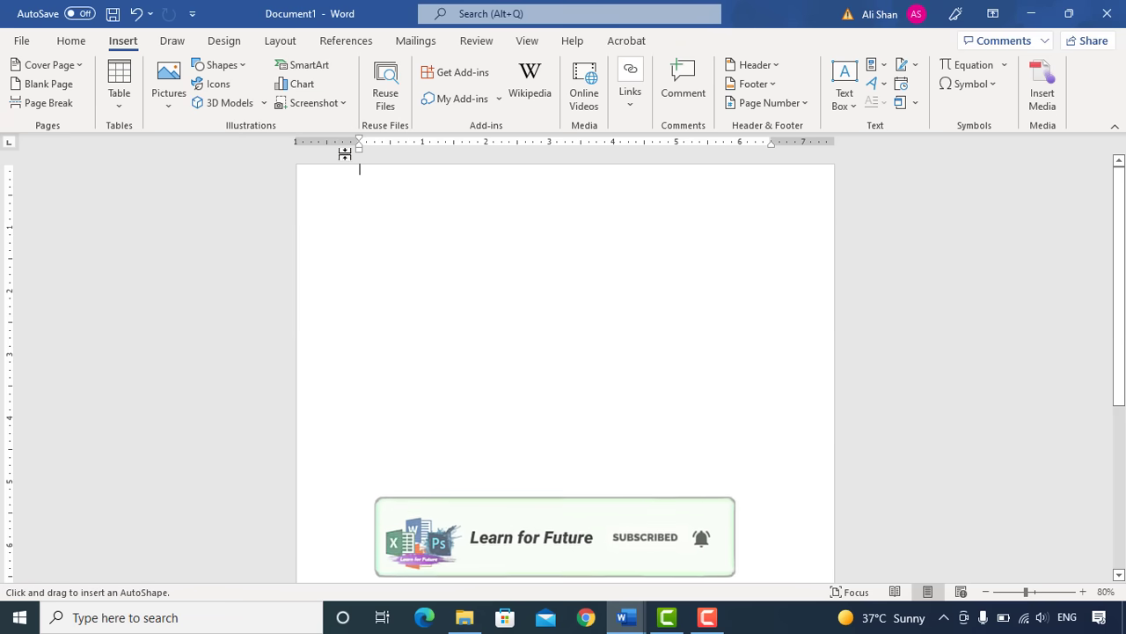
{"action": "left_click_drag", "start_coordinate": [306, 168], "coordinate": [369, 300]}
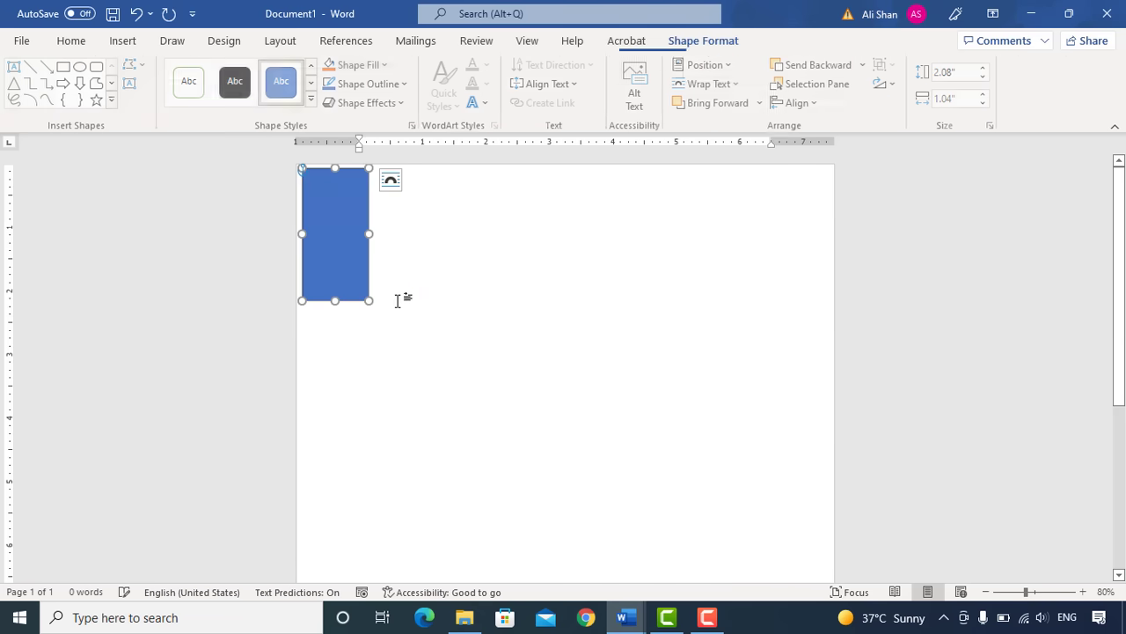
Set the rectangle's height to 11.83" and its width to 3.24".
{"action": "left_click", "coordinate": [943, 72]}
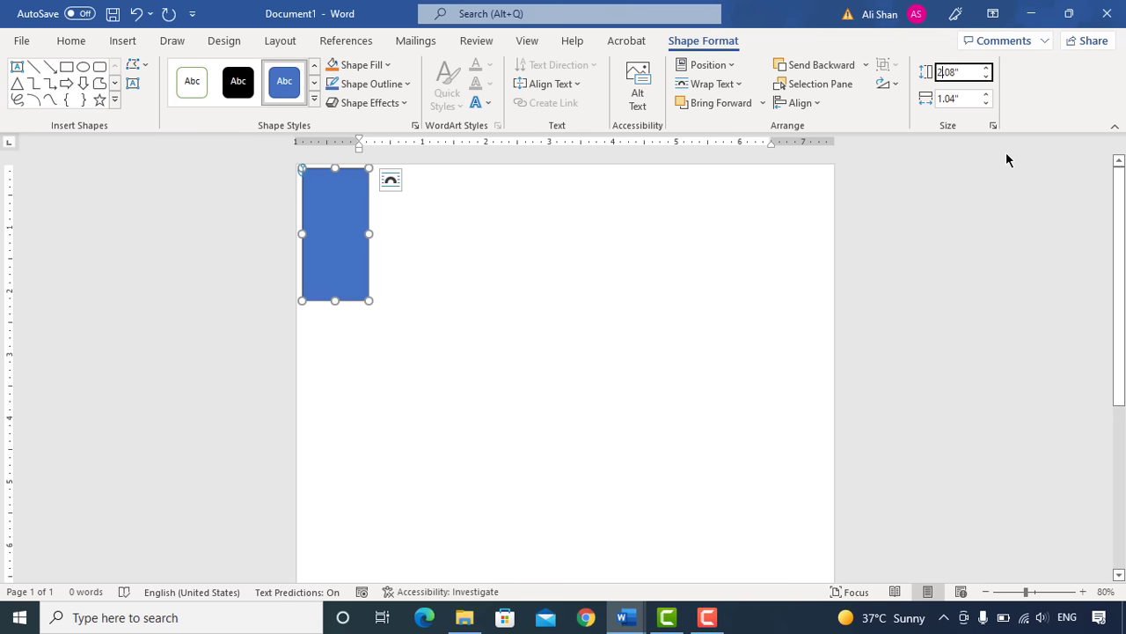
{"action": "key", "text": "Delete"}
{"action": "key", "text": "Delete"}
{"action": "key", "text": "Delete"}
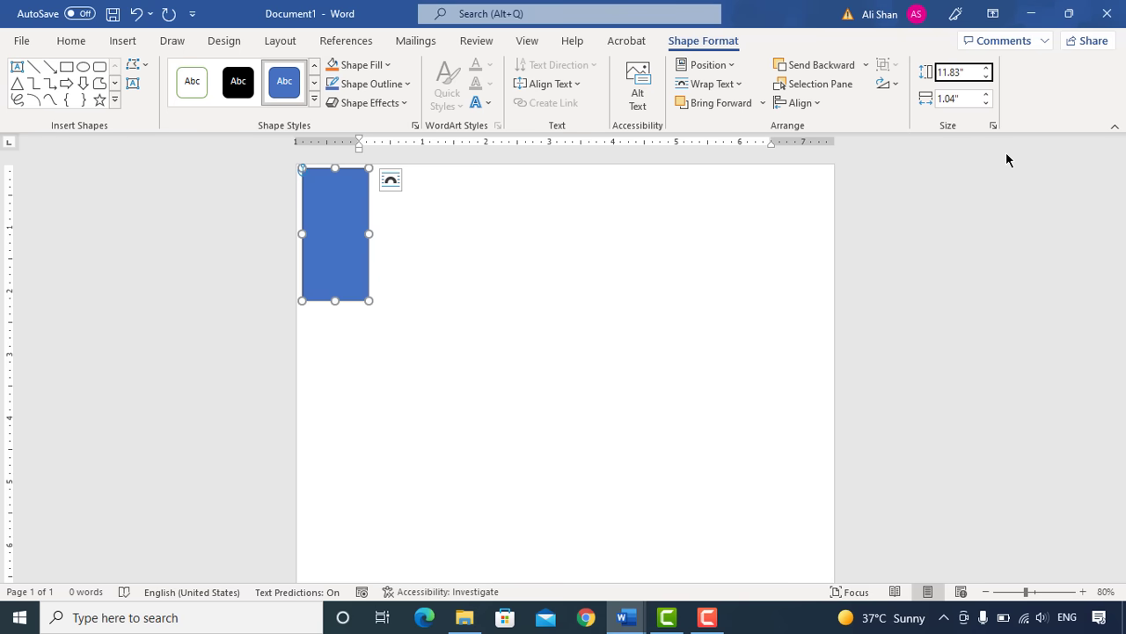
{"action": "left_click", "coordinate": [965, 99]}
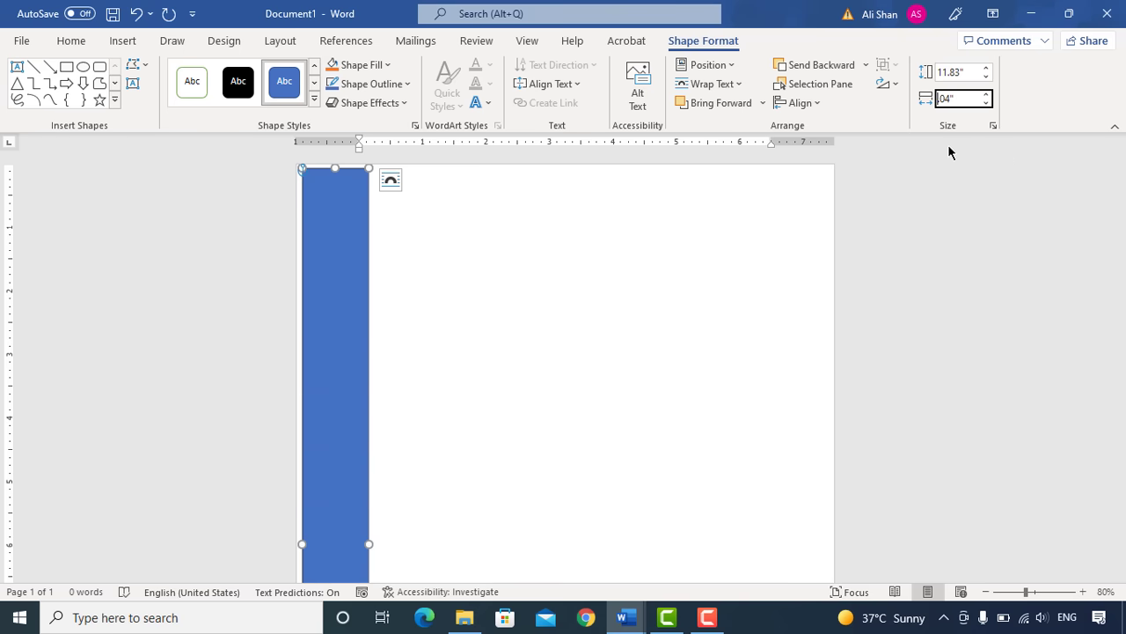
{"action": "key", "text": "BackSpace"}
{"action": "type", "text": "2"}
{"action": "key", "text": "Return"}
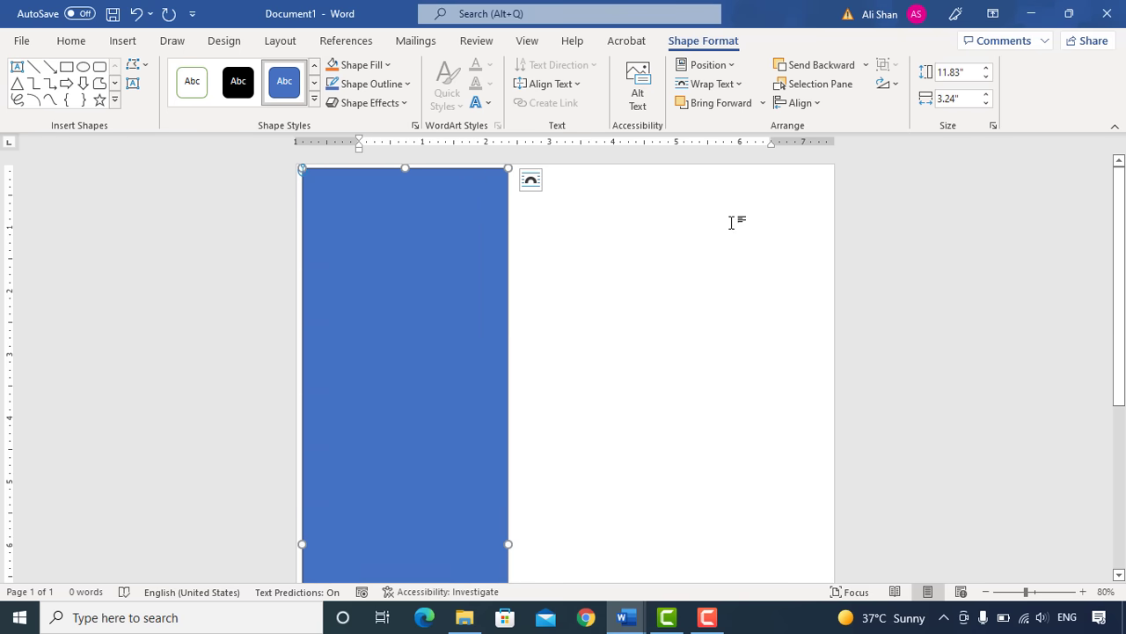
Align the rectangle flush with the page's upper-left corner and fill it with dark blue-gray.
{"action": "left_click_drag", "start_coordinate": [386, 261], "coordinate": [375, 245]}
{"action": "left_click", "coordinate": [380, 65]}
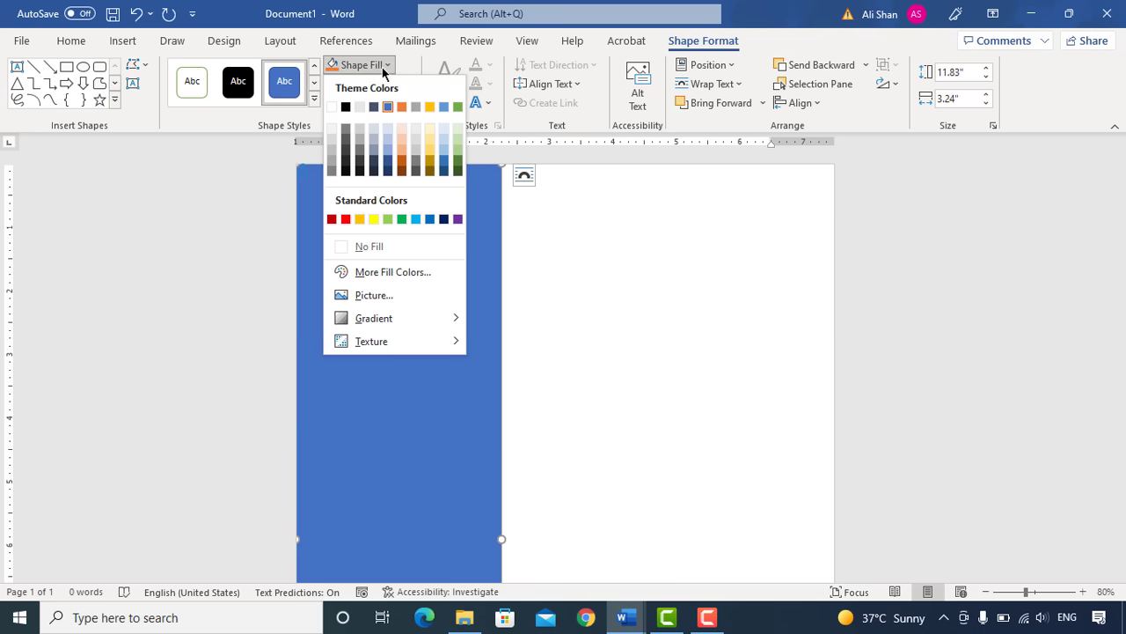
{"action": "left_click", "coordinate": [376, 169]}
{"action": "left_click", "coordinate": [633, 215]}
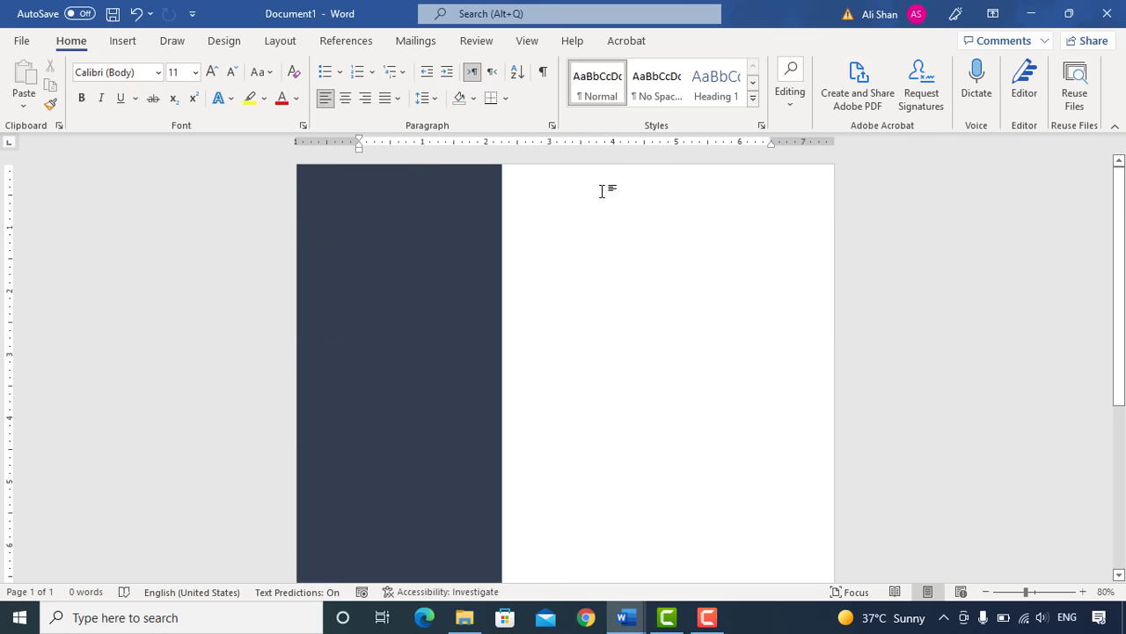
Insert a half frame shape near the page's upper-right corner, sized 3.44" high and 2.66" wide.
{"action": "left_click", "coordinate": [123, 41]}
{"action": "left_click", "coordinate": [222, 66]}
{"action": "left_click", "coordinate": [198, 108]}
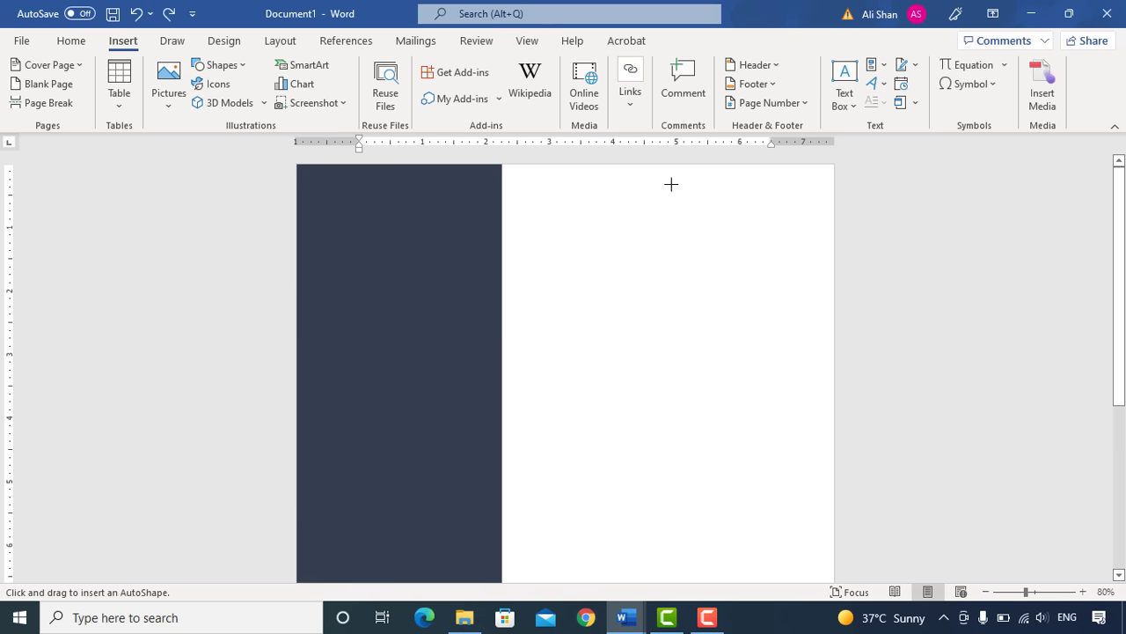
{"action": "left_click", "coordinate": [694, 180]}
{"action": "left_click", "coordinate": [959, 71]}
{"action": "type", "text": "3.44\""}
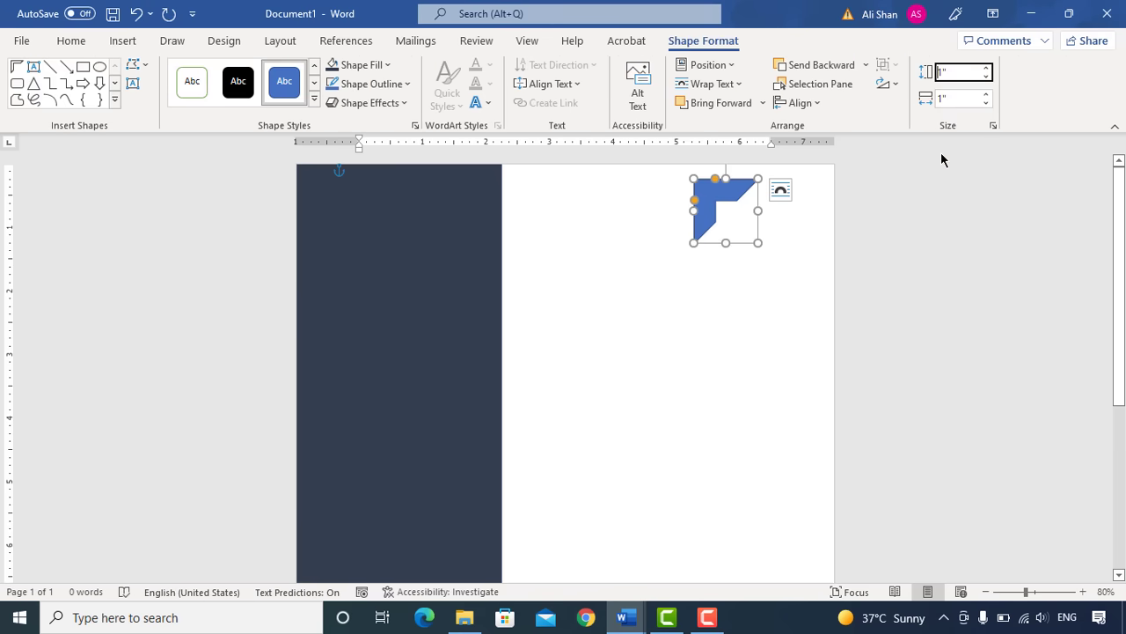
{"action": "left_click", "coordinate": [941, 98]}
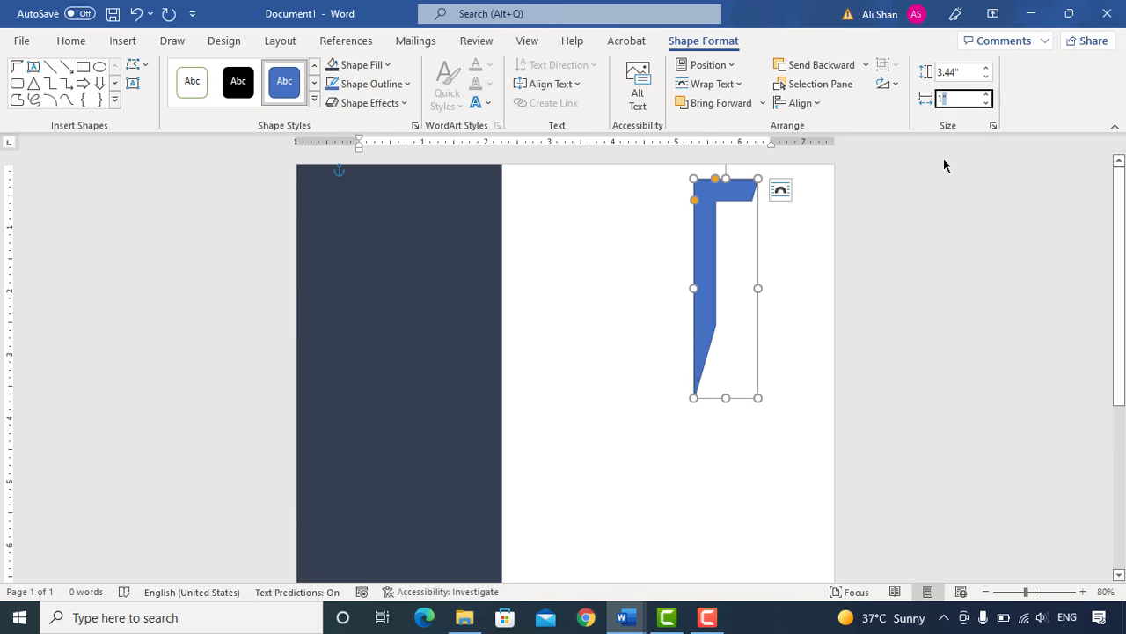
{"action": "type", "text": "2.66\""}
{"action": "key", "text": "Return"}
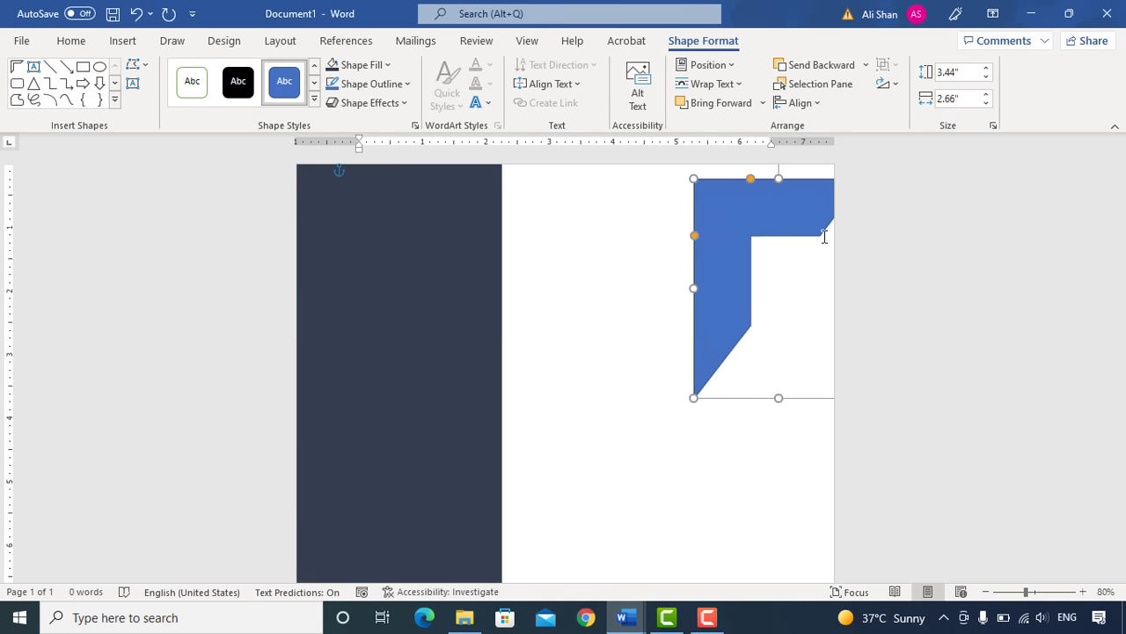
Move the half frame fully onto the page and make both of its arms thinner.
{"action": "left_click_drag", "start_coordinate": [747, 195], "coordinate": [690, 229]}
{"action": "left_click_drag", "start_coordinate": [632, 270], "coordinate": [633, 241]}
{"action": "left_click_drag", "start_coordinate": [689, 212], "coordinate": [635, 236]}
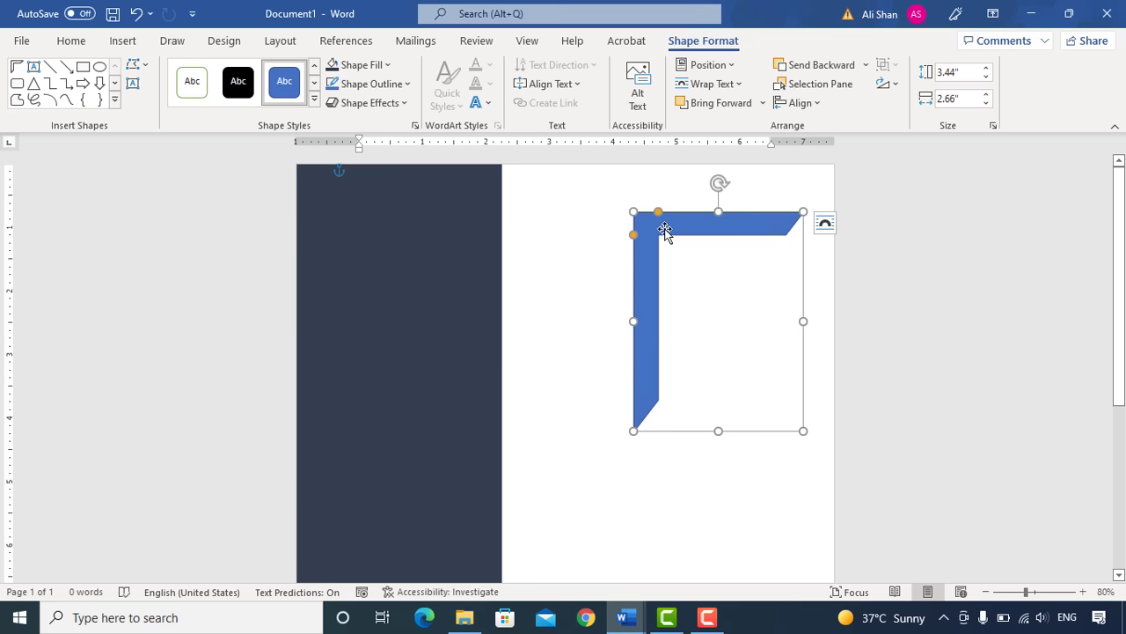
Flip the half frame horizontally into the page's upper-right corner and fill it with the sidebar's dark blue-gray.
{"action": "left_click", "coordinate": [883, 84]}
{"action": "left_click", "coordinate": [910, 176]}
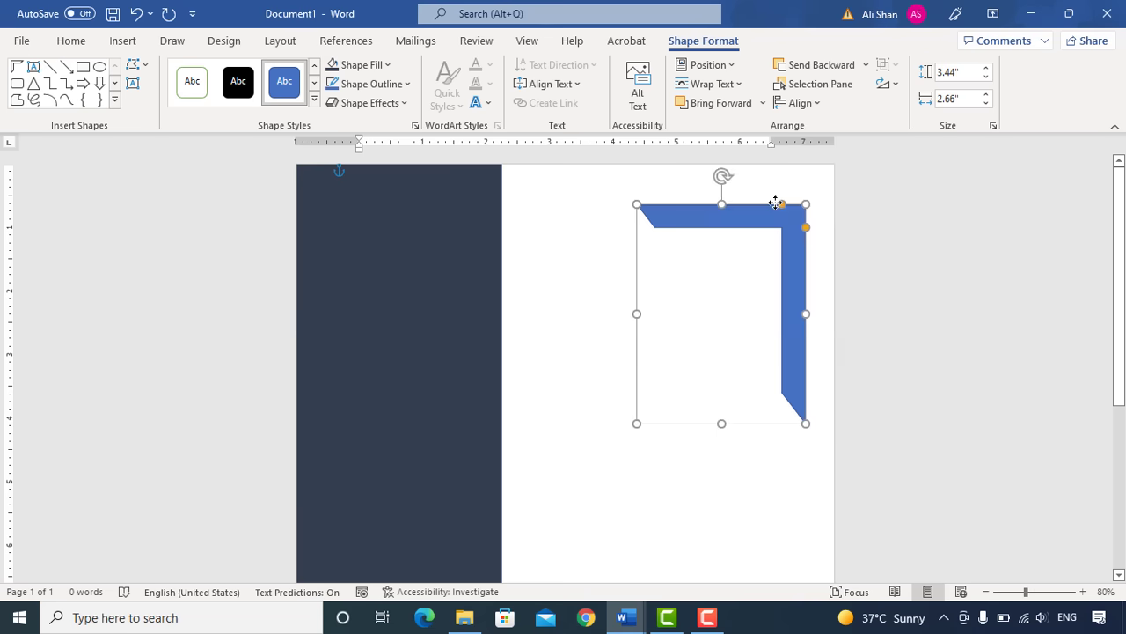
{"action": "left_click_drag", "start_coordinate": [761, 229], "coordinate": [792, 176]}
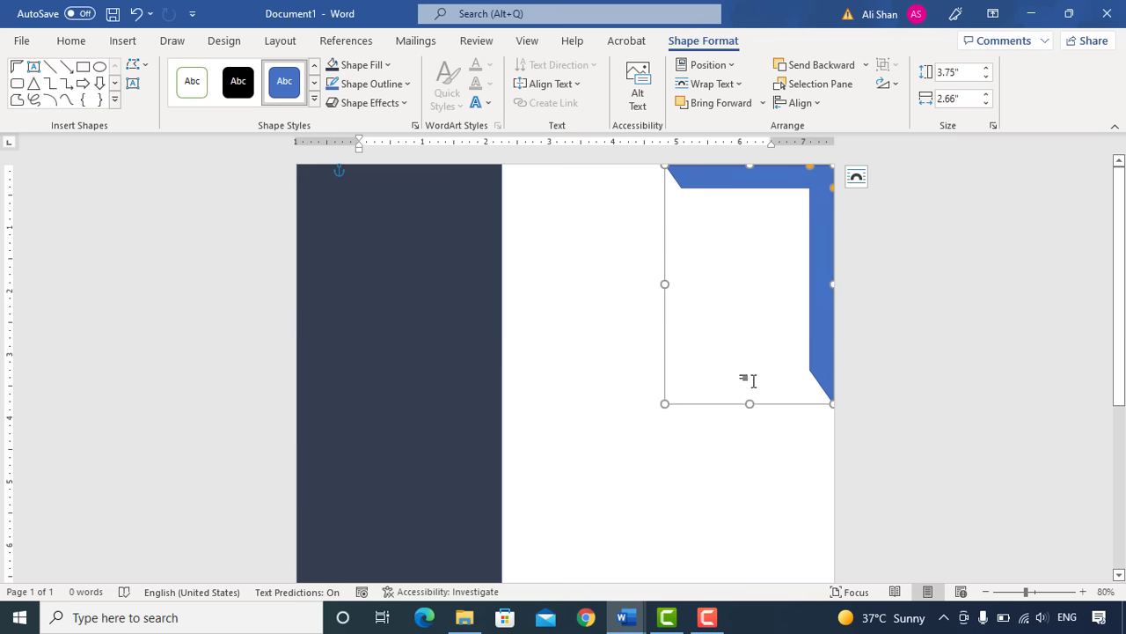
{"action": "left_click", "coordinate": [370, 65]}
{"action": "left_click", "coordinate": [375, 160]}
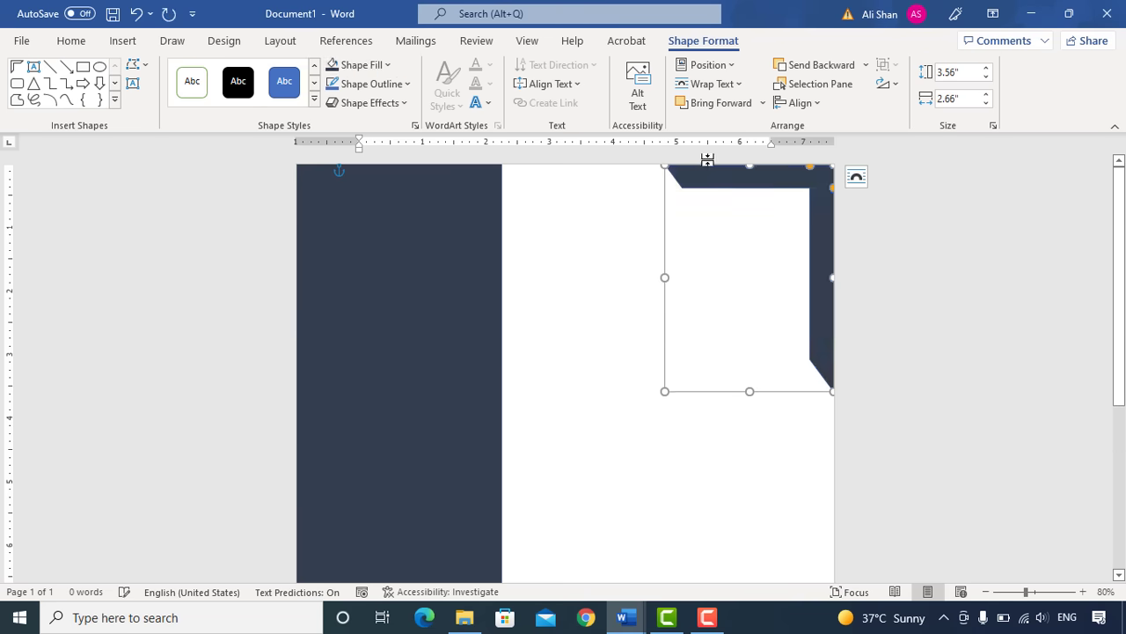
Insert the portrait photo of the man in a suit over the upper part of the dark sidebar.
{"action": "left_click", "coordinate": [632, 339]}
{"action": "scroll", "coordinate": [632, 338], "scroll_direction": "down", "scroll_amount": 1}
{"action": "left_click", "coordinate": [122, 41]}
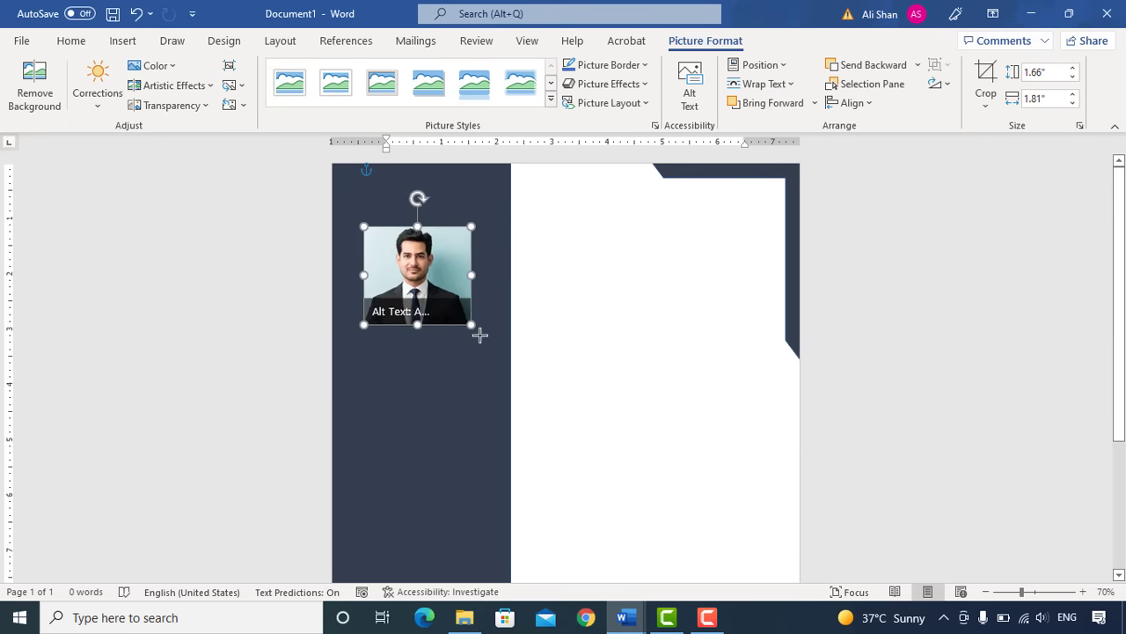
Crop the portrait to an oval and enlarge it to about 2.43" by 2.66", centred across the sidebar.
{"action": "left_click", "coordinate": [985, 104]}
{"action": "mouse_move", "coordinate": [1011, 158]}
{"action": "left_click", "coordinate": [763, 181]}
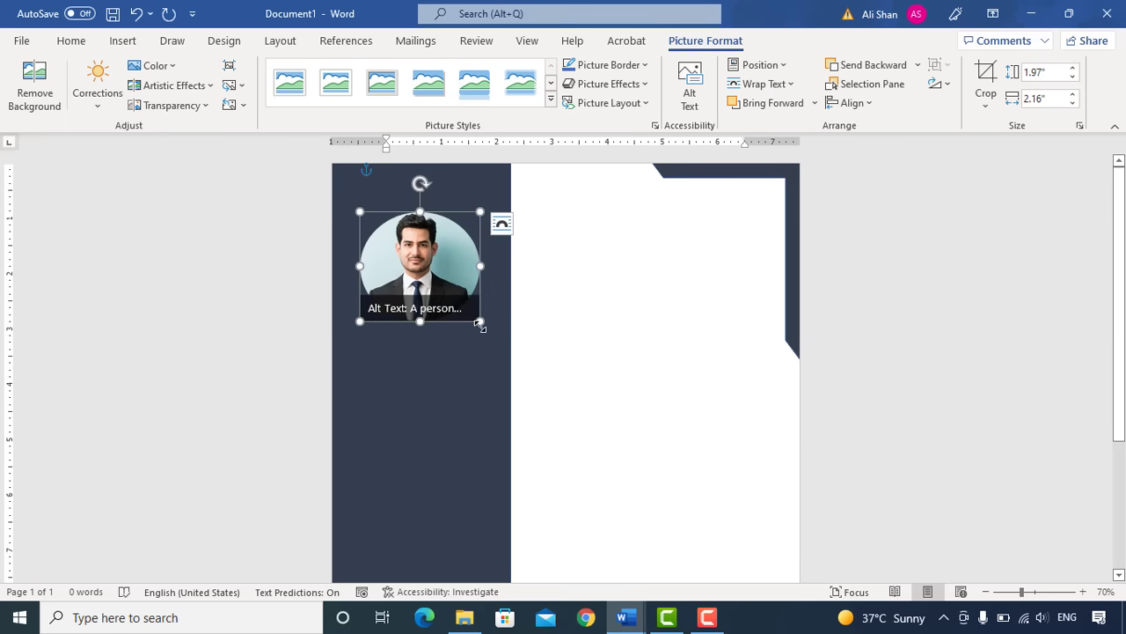
{"action": "left_click_drag", "start_coordinate": [480, 321], "coordinate": [507, 346]}
{"action": "left_click_drag", "start_coordinate": [466, 293], "coordinate": [455, 282]}
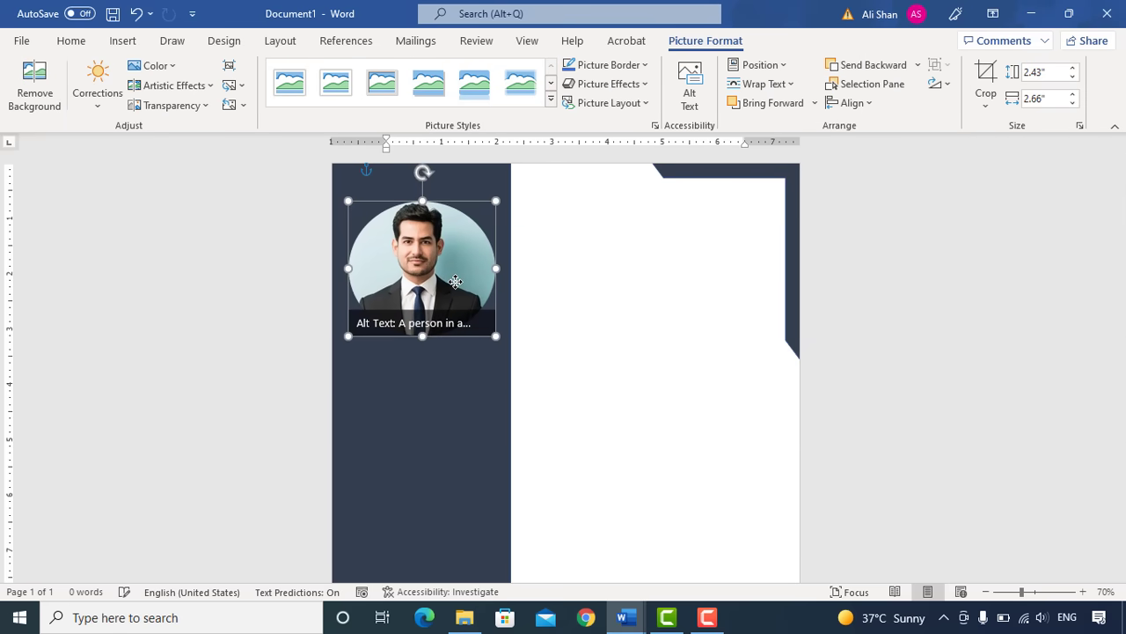
Draw a text box about 0.75" high and 2.7" wide directly below the portrait.
{"action": "left_click", "coordinate": [128, 41]}
{"action": "left_click", "coordinate": [238, 67]}
{"action": "left_click", "coordinate": [215, 108]}
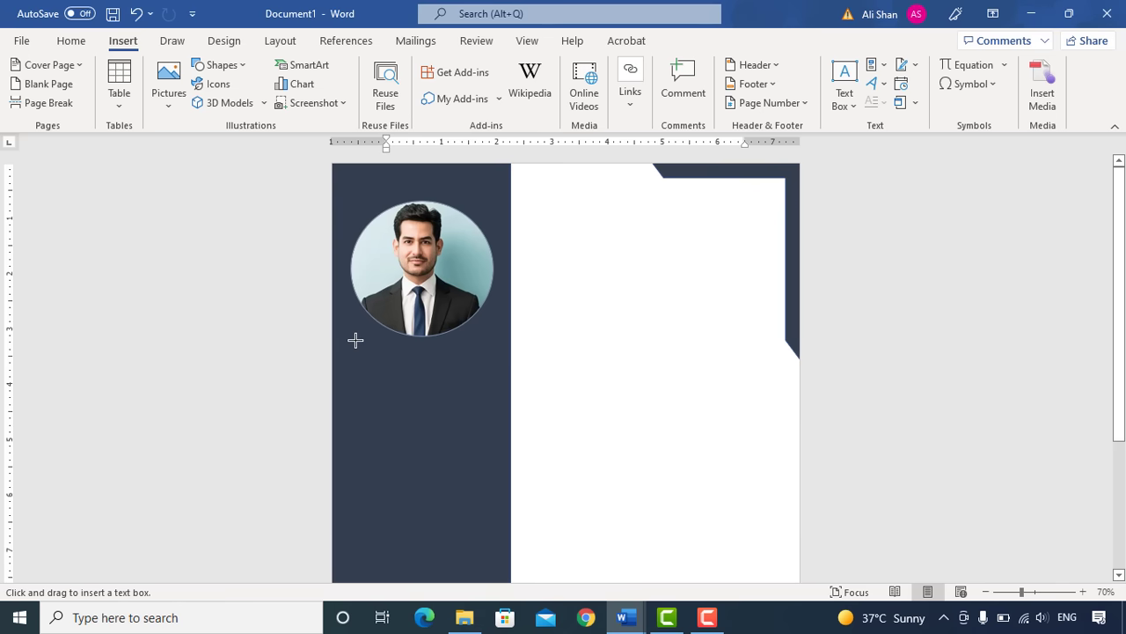
{"action": "left_click_drag", "start_coordinate": [351, 349], "coordinate": [499, 385]}
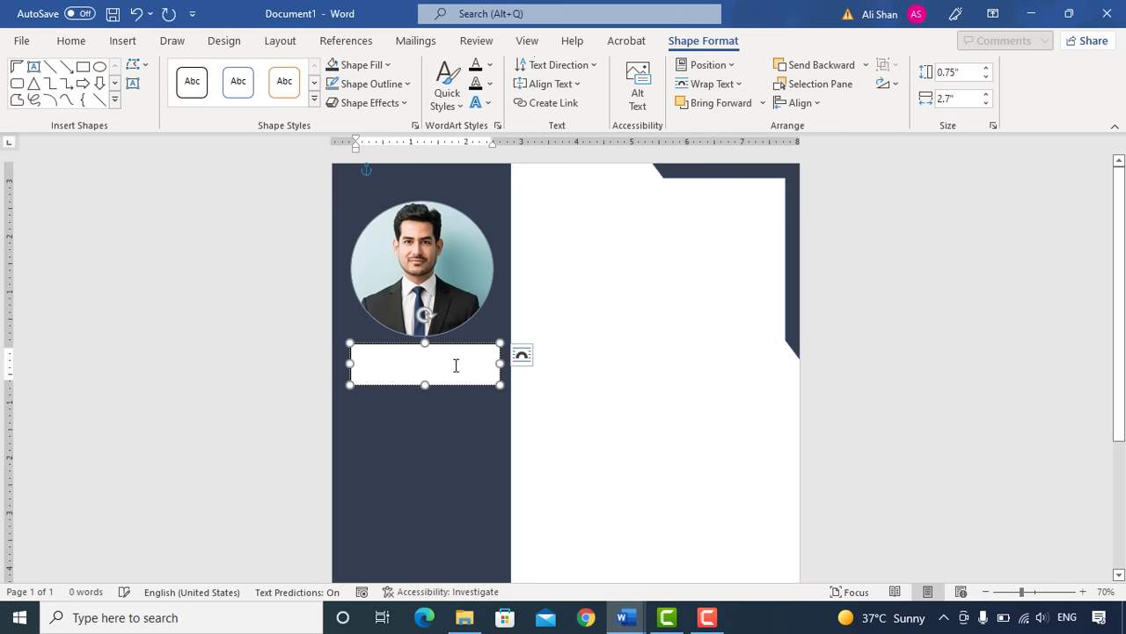
Remove the fill and the outline from the text box below the portrait.
{"action": "left_click", "coordinate": [361, 64]}
{"action": "left_click", "coordinate": [352, 246]}
{"action": "left_click", "coordinate": [363, 81]}
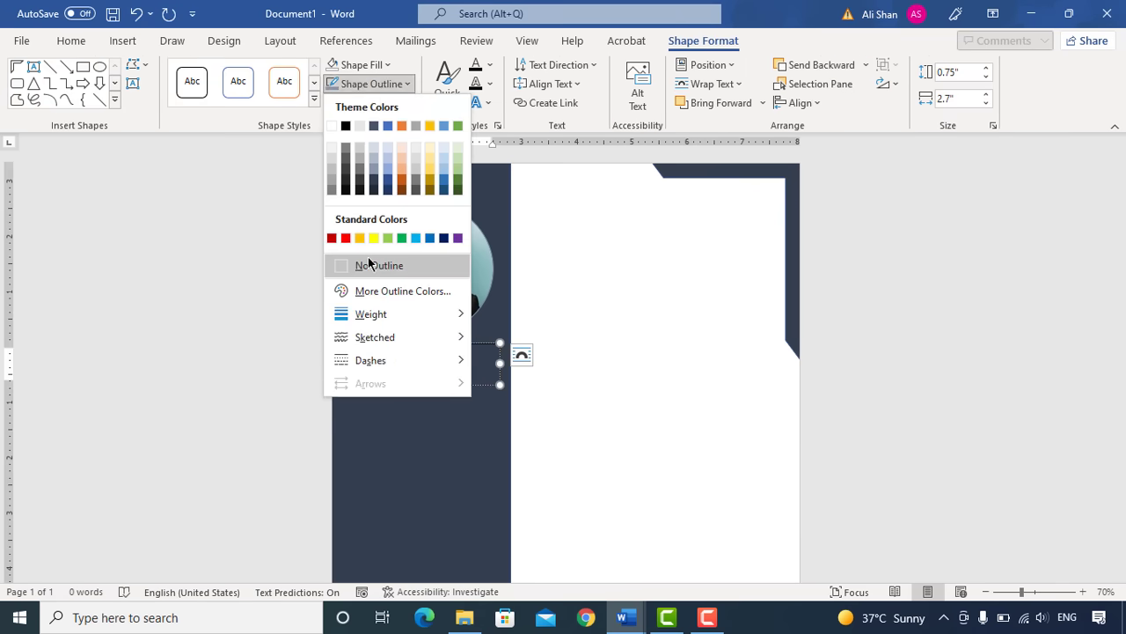
{"action": "left_click", "coordinate": [365, 262]}
Enter the person's full name in the text box and make it centred and white.
{"action": "type", "text": "JHON DOE"}
{"action": "key", "text": "ctrl+a"}
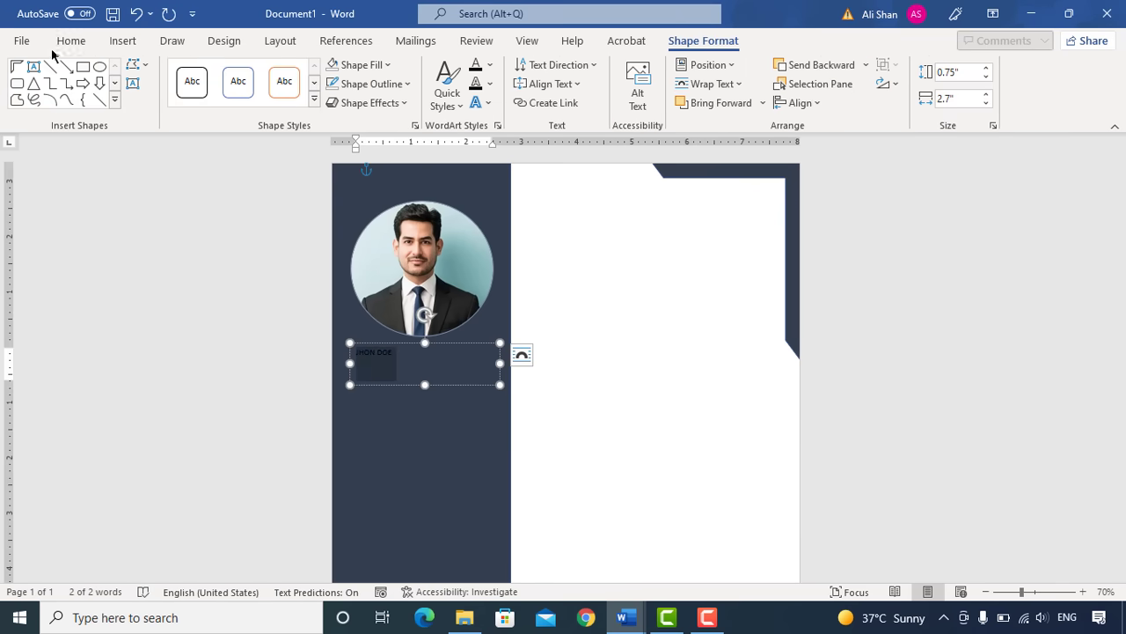
{"action": "left_click", "coordinate": [71, 40]}
{"action": "left_click", "coordinate": [344, 98]}
{"action": "left_click", "coordinate": [227, 98]}
{"action": "left_click", "coordinate": [297, 98]}
{"action": "left_click", "coordinate": [281, 166]}
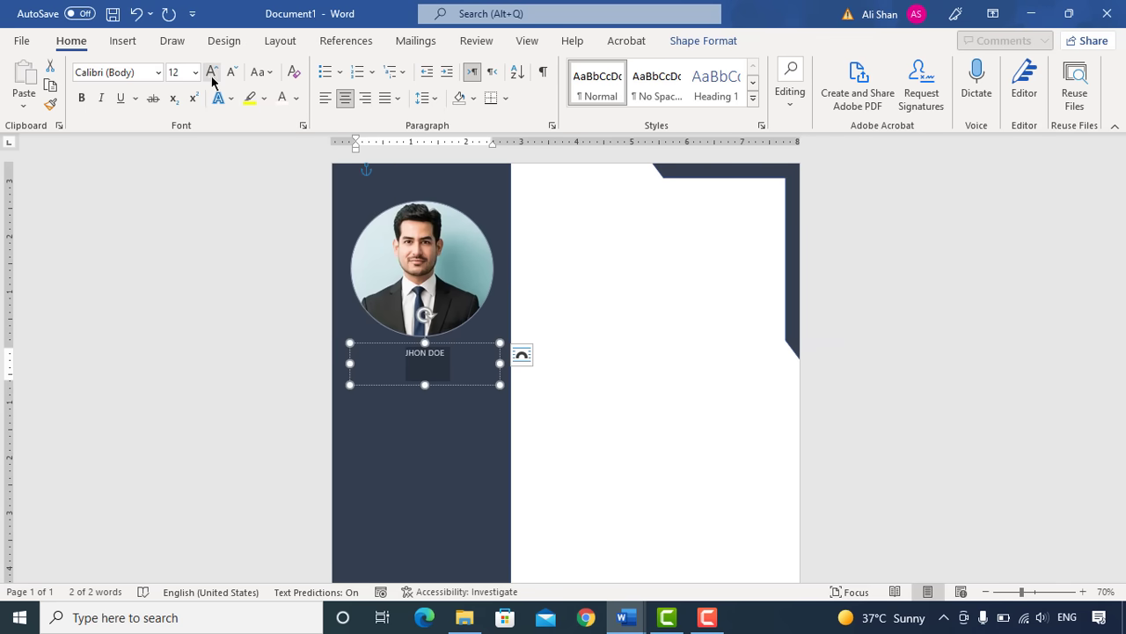
Format the name as 28 pt bold italic text.
{"action": "left_click", "coordinate": [231, 73]}
{"action": "left_click", "coordinate": [231, 72]}
{"action": "left_click", "coordinate": [212, 72]}
{"action": "left_click", "coordinate": [231, 72]}
{"action": "left_click", "coordinate": [81, 98]}
{"action": "left_click", "coordinate": [101, 98]}
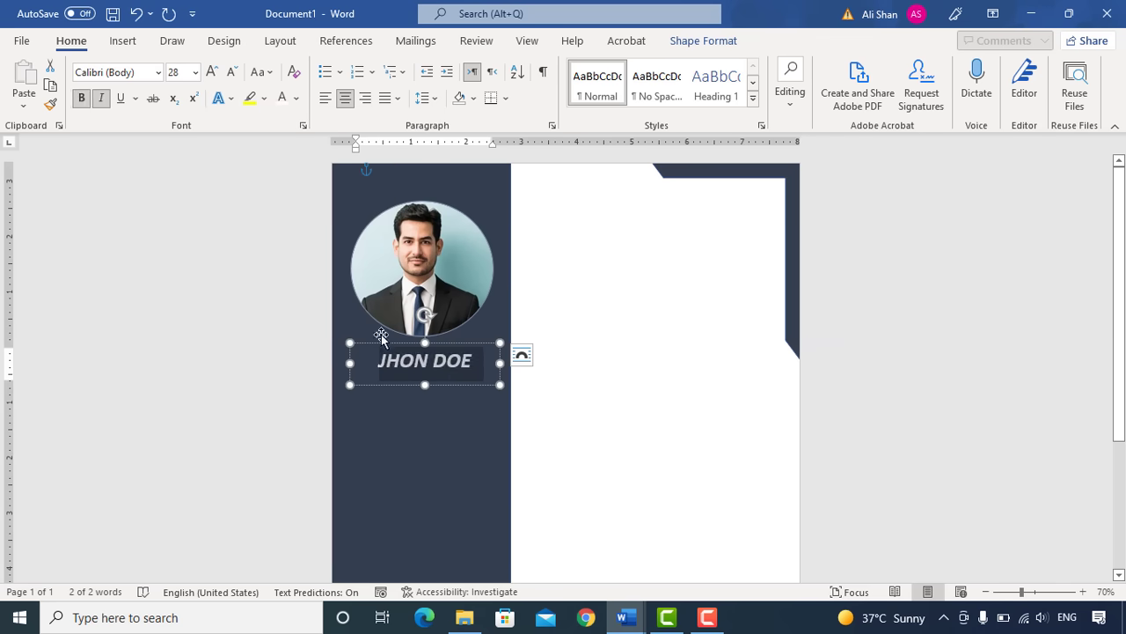
Duplicate the name text box just below the original and reduce the copy's text to 11 pt.
{"action": "left_click_drag", "start_coordinate": [382, 342], "coordinate": [393, 391]}
{"action": "left_click", "coordinate": [392, 421]}
{"action": "key", "text": "ctrl+a"}
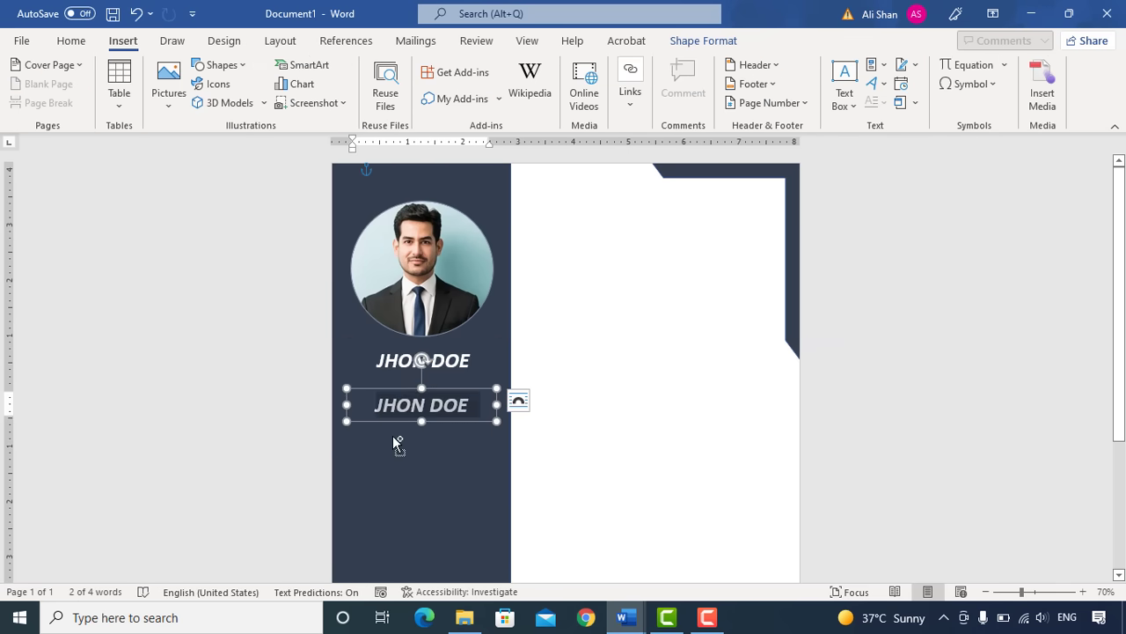
{"action": "left_click", "coordinate": [70, 41]}
{"action": "left_click", "coordinate": [232, 71]}
{"action": "left_click", "coordinate": [231, 71]}
{"action": "left_click", "coordinate": [231, 71]}
{"action": "left_click", "coordinate": [231, 71]}
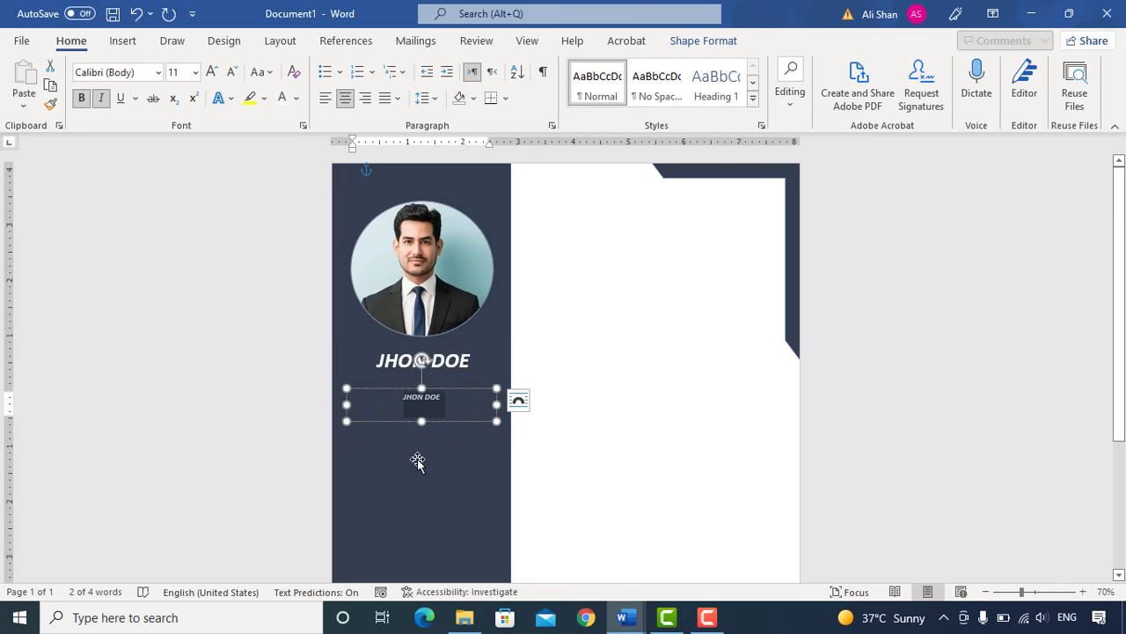
Replace the copied name with the phone number, left-aligned at 12 pt, in a box narrowed from its left edge.
{"action": "type", "text": "123456789"}
{"action": "left_click_drag", "start_coordinate": [350, 402], "coordinate": [374, 402]}
{"action": "left_click", "coordinate": [324, 98]}
{"action": "left_click", "coordinate": [233, 72]}
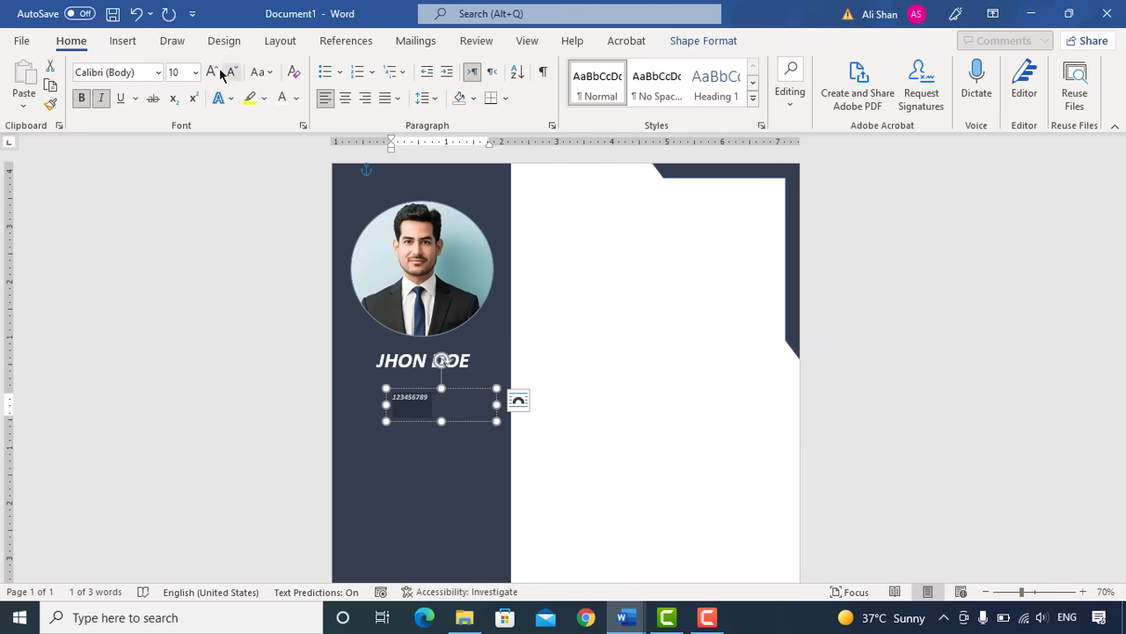
{"action": "left_click", "coordinate": [213, 72]}
{"action": "left_click", "coordinate": [213, 72]}
Add two lines below the phone number with the contact's e-mail address and the location "London - UK".
{"action": "left_click", "coordinate": [456, 398]}
{"action": "key", "text": "Return"}
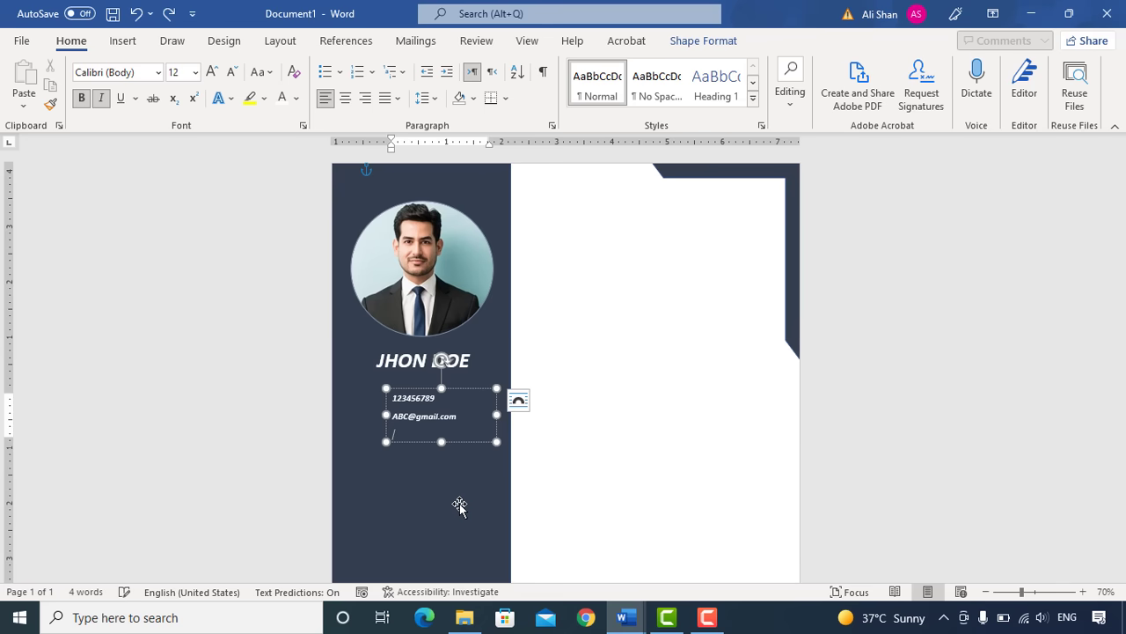
{"action": "type", "text": "London"}
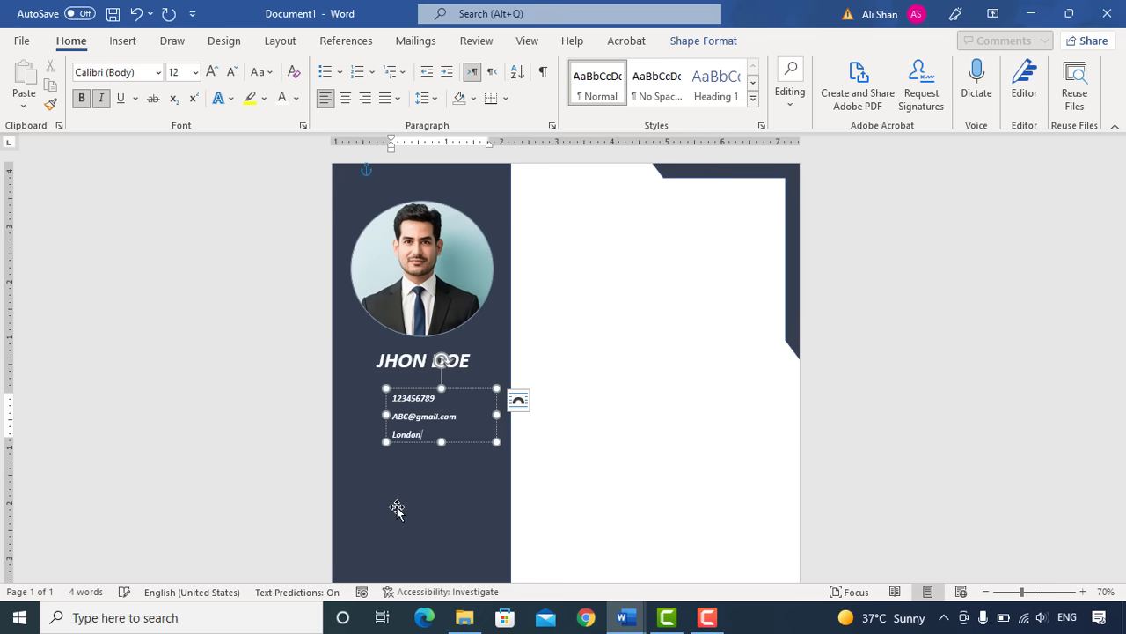
{"action": "type", "text": " - UK"}
Search the icon library for "phone" and insert the outlined ringing handset icon.
{"action": "left_click", "coordinate": [122, 40]}
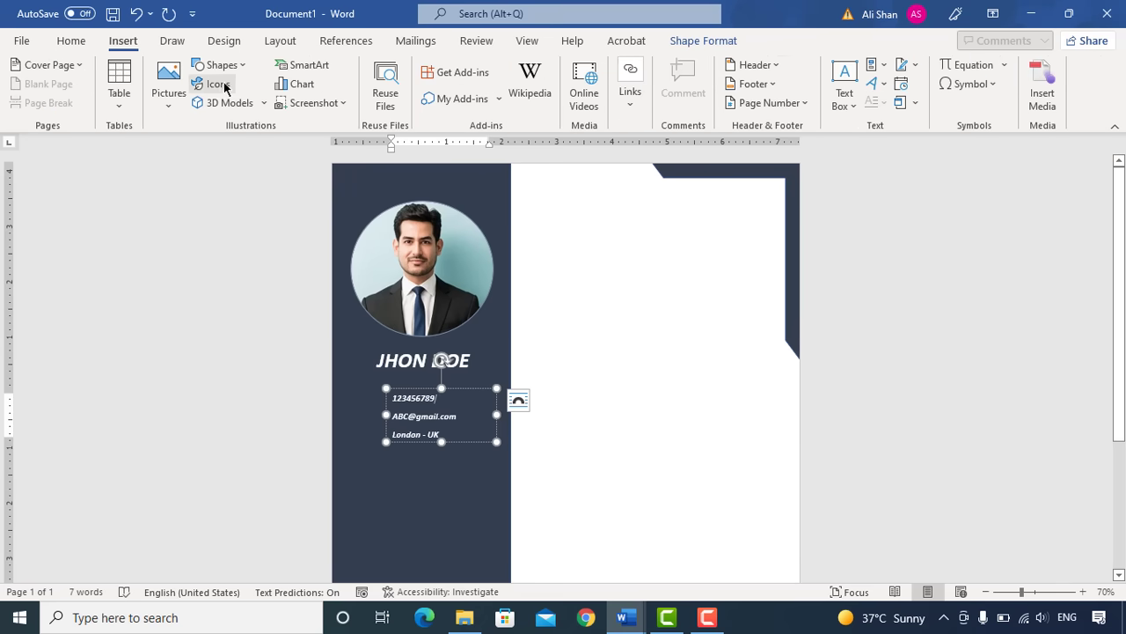
{"action": "left_click", "coordinate": [220, 84]}
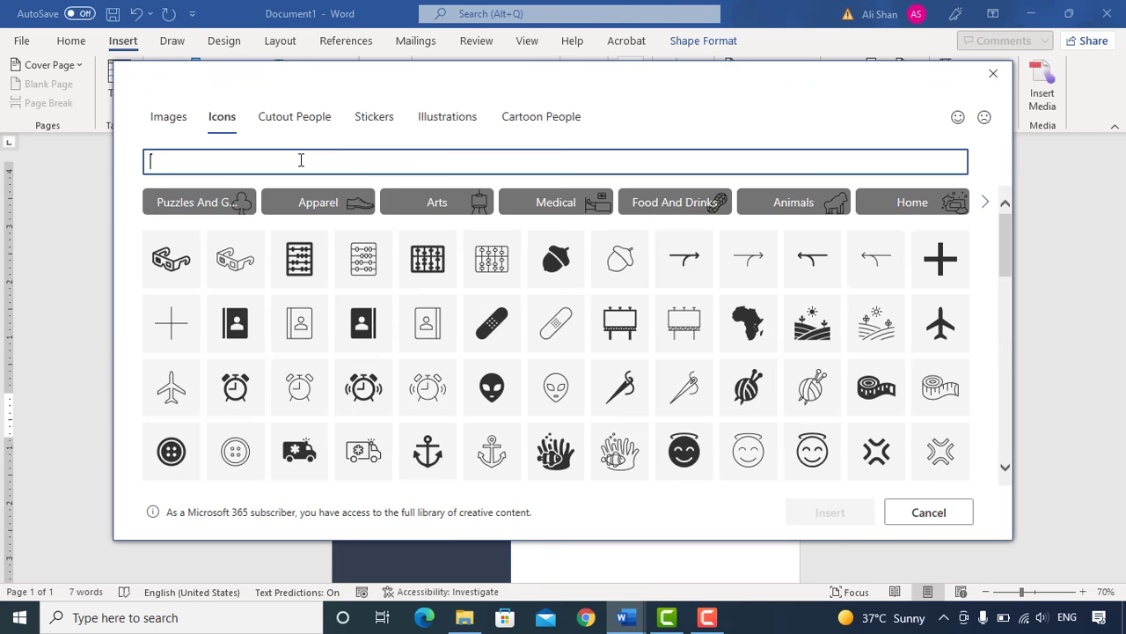
{"action": "type", "text": "phone"}
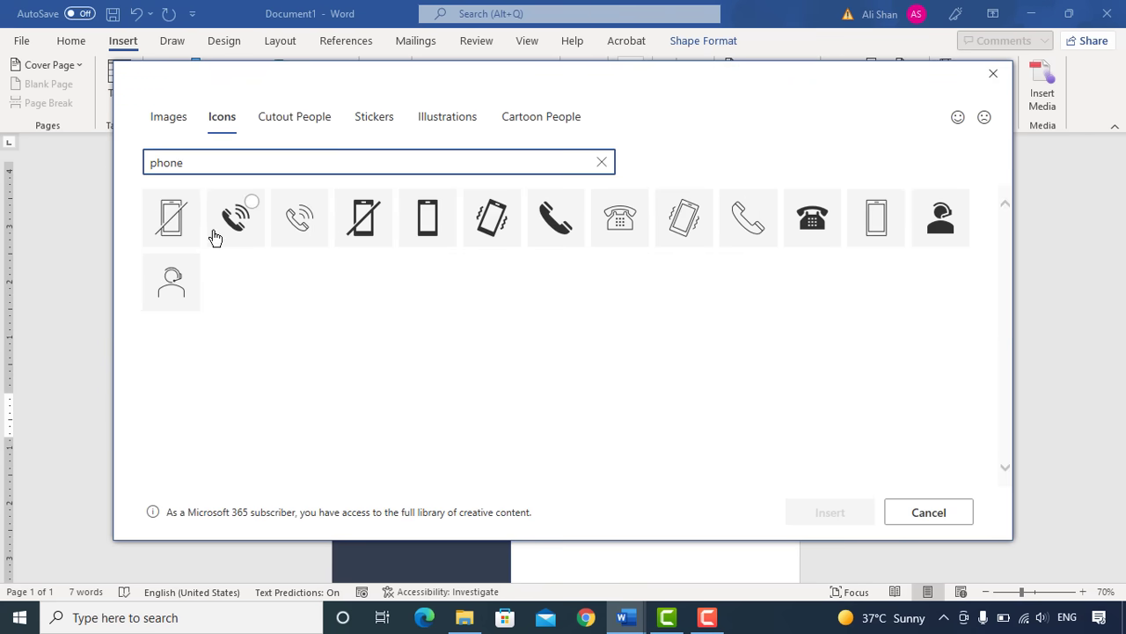
{"action": "left_click", "coordinate": [304, 220]}
{"action": "left_click", "coordinate": [830, 512]}
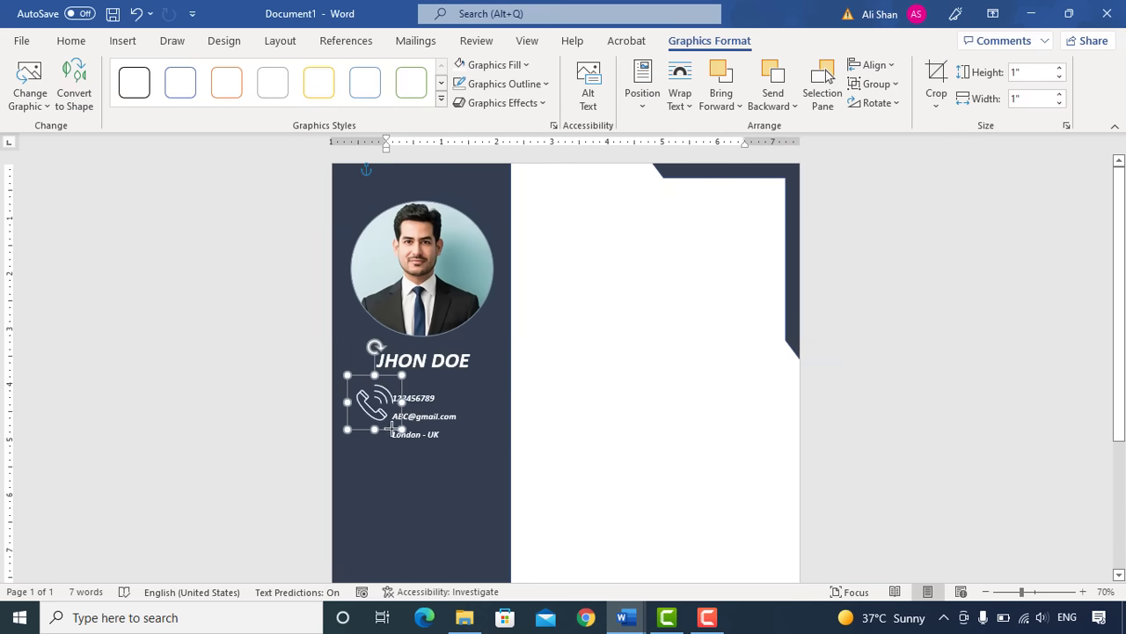
Shrink the phone icon to fit the contact text and place a copy of it beside each of the three contact lines.
{"action": "left_click_drag", "start_coordinate": [402, 430], "coordinate": [373, 409]}
{"action": "scroll", "coordinate": [440, 422], "scroll_direction": "up", "scroll_amount": 1}
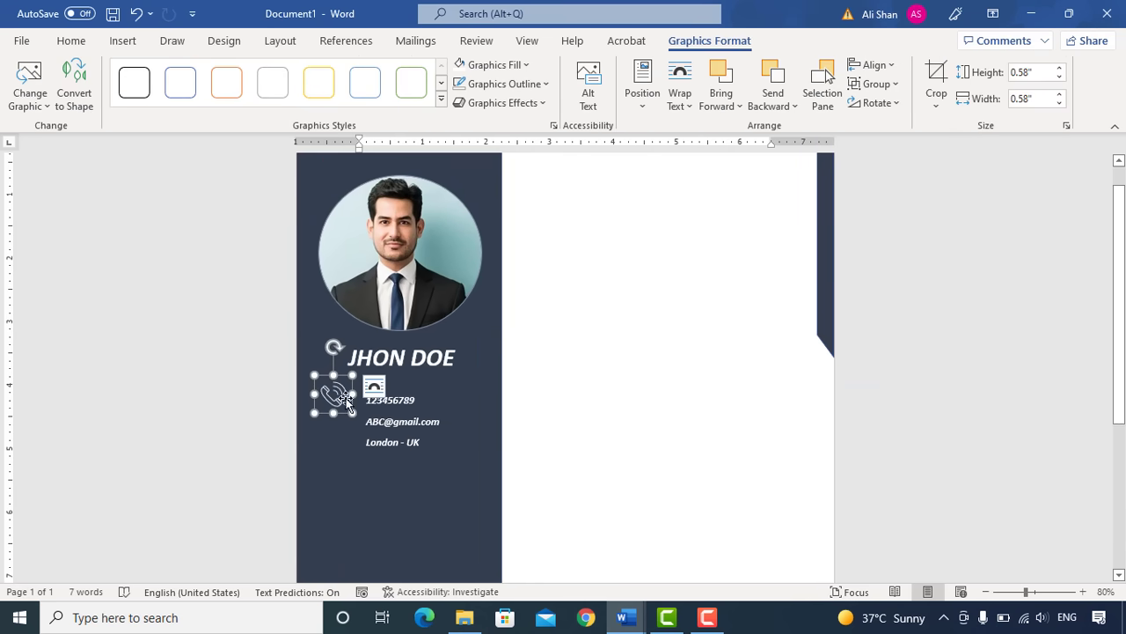
{"action": "left_click", "coordinate": [378, 399]}
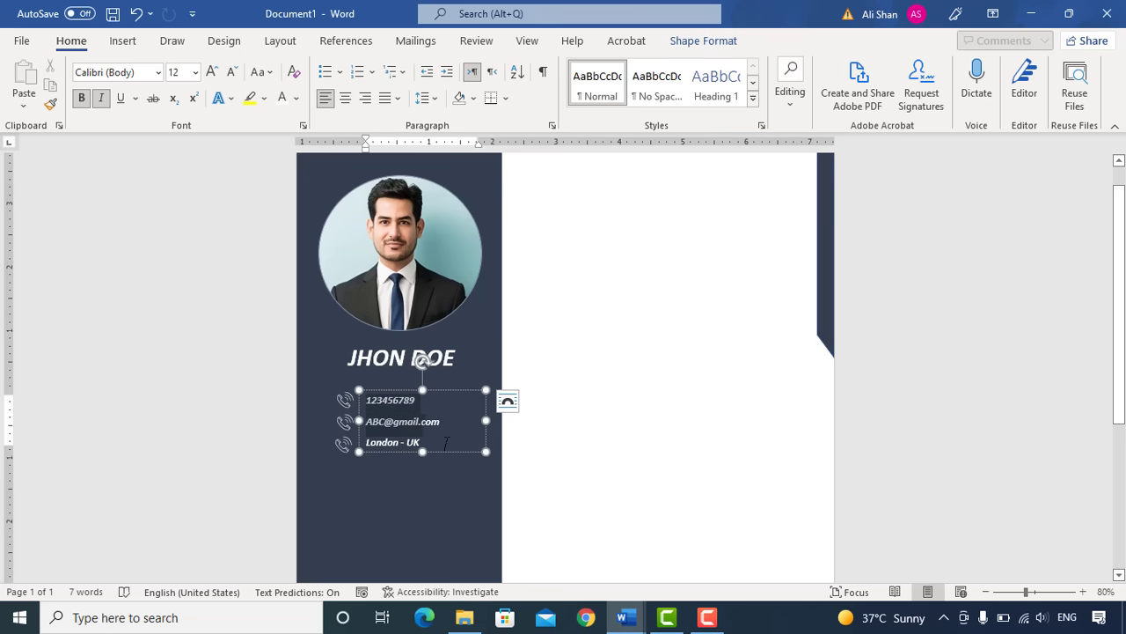
Spread the three contact lines further apart vertically and realign the lower two phone icons with the e-mail and location lines.
{"action": "left_click_drag", "start_coordinate": [422, 452], "coordinate": [423, 576]}
{"action": "left_click", "coordinate": [344, 444]}
{"action": "left_click_drag", "start_coordinate": [344, 444], "coordinate": [344, 453]}
{"action": "left_click", "coordinate": [344, 424]}
{"action": "left_click", "coordinate": [344, 453]}
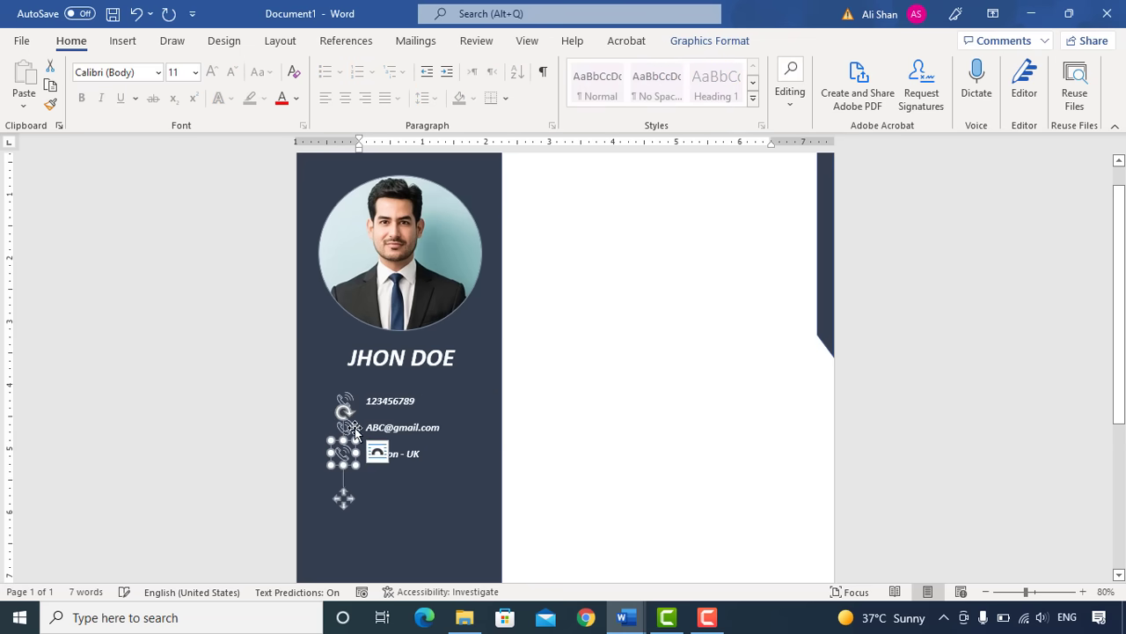
Replace the icon beside the e-mail line with the outlined envelope found by searching the icon library for "email".
{"action": "right_click", "coordinate": [346, 430]}
{"action": "left_click", "coordinate": [538, 240]}
{"action": "type", "text": "email"}
{"action": "left_click", "coordinate": [734, 225]}
{"action": "left_click", "coordinate": [829, 512]}
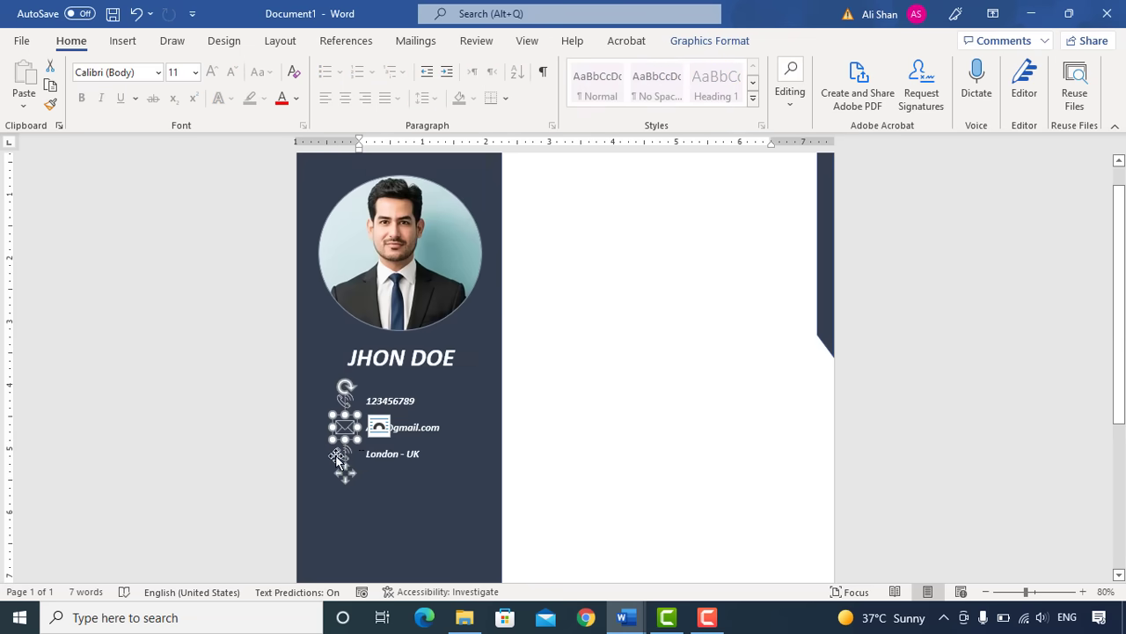
Replace the icon beside "London - UK" with the outlined map pin found by searching the icon library for "location".
{"action": "right_click", "coordinate": [341, 458]}
{"action": "left_click", "coordinate": [537, 272]}
{"action": "left_click", "coordinate": [378, 163]}
{"action": "type", "text": "location"}
{"action": "left_click", "coordinate": [186, 219]}
{"action": "left_click", "coordinate": [828, 512]}
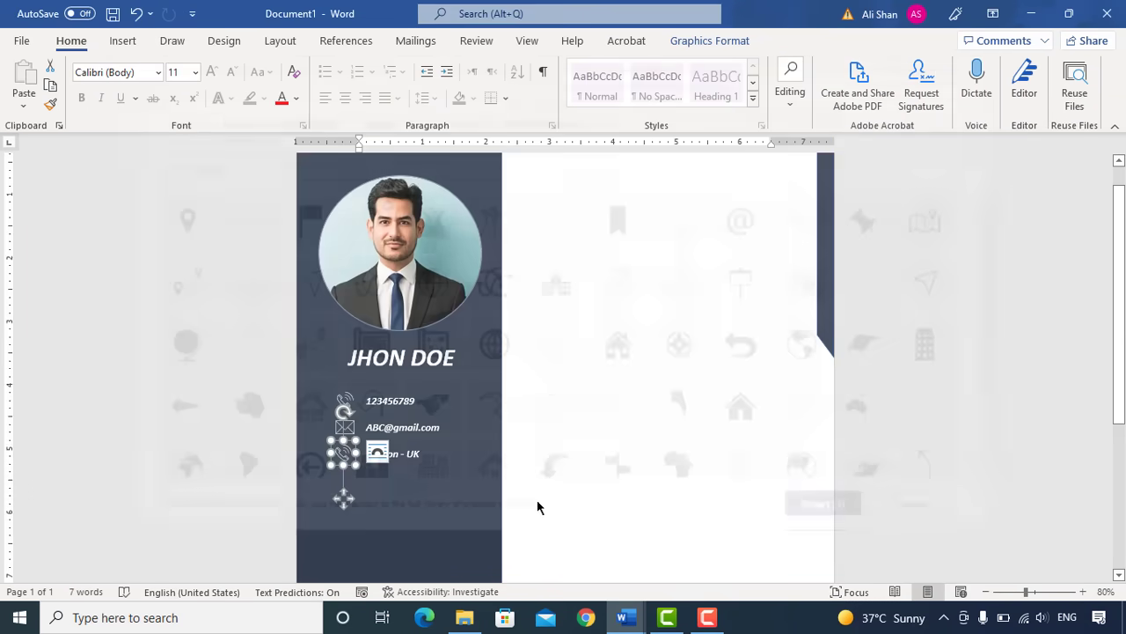
Draw a horizontal line about 2.73" long across the sidebar below the contact details and outline it in white.
{"action": "left_click", "coordinate": [368, 502]}
{"action": "scroll", "coordinate": [368, 504], "scroll_direction": "down", "scroll_amount": 1}
{"action": "left_click", "coordinate": [122, 40]}
{"action": "left_click", "coordinate": [220, 65]}
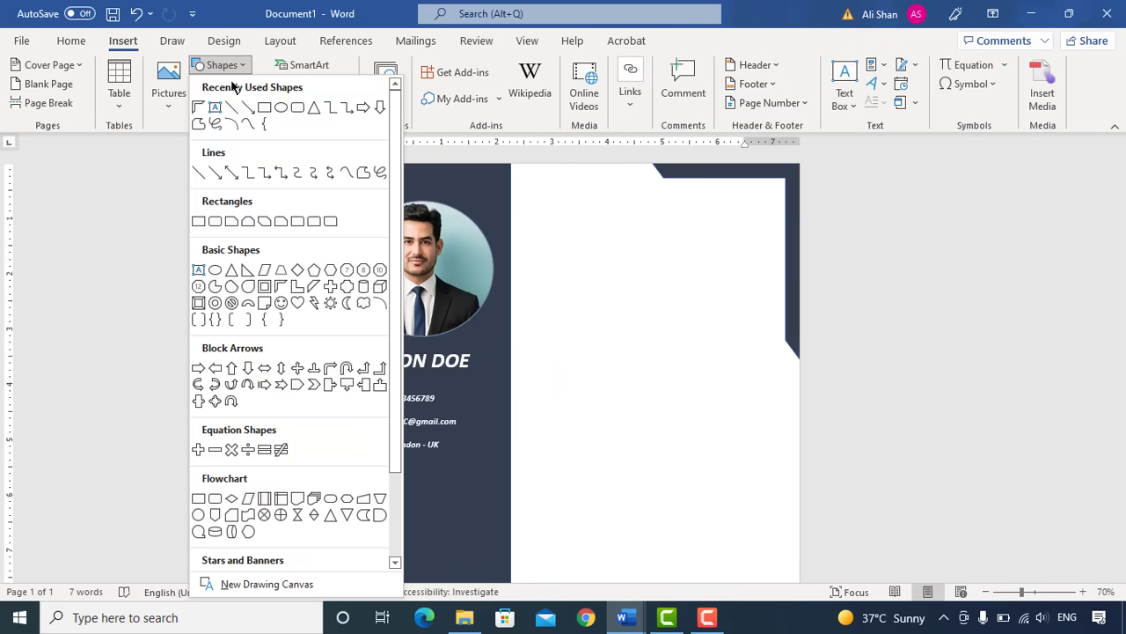
{"action": "left_click", "coordinate": [232, 107]}
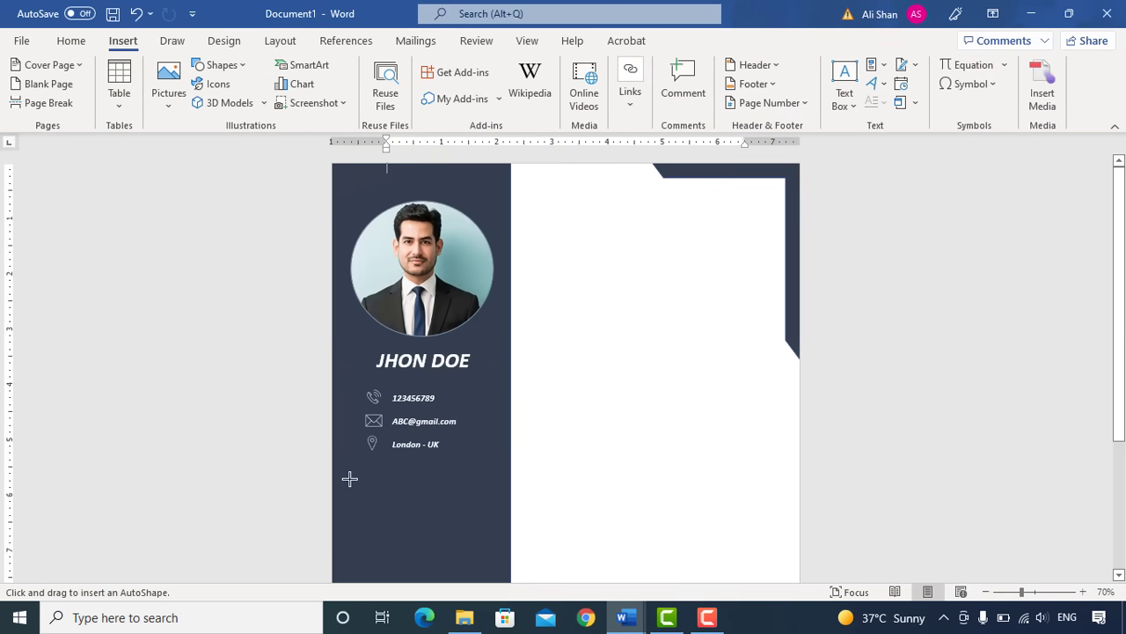
{"action": "left_click_drag", "start_coordinate": [350, 478], "coordinate": [499, 477]}
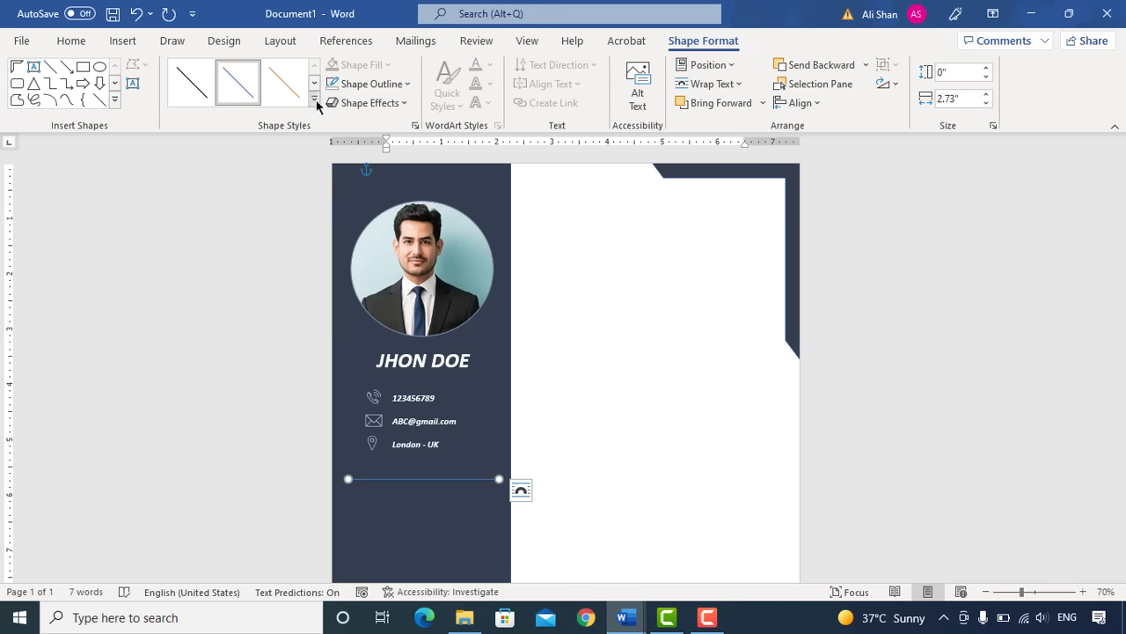
{"action": "left_click", "coordinate": [372, 84]}
{"action": "left_click", "coordinate": [332, 126]}
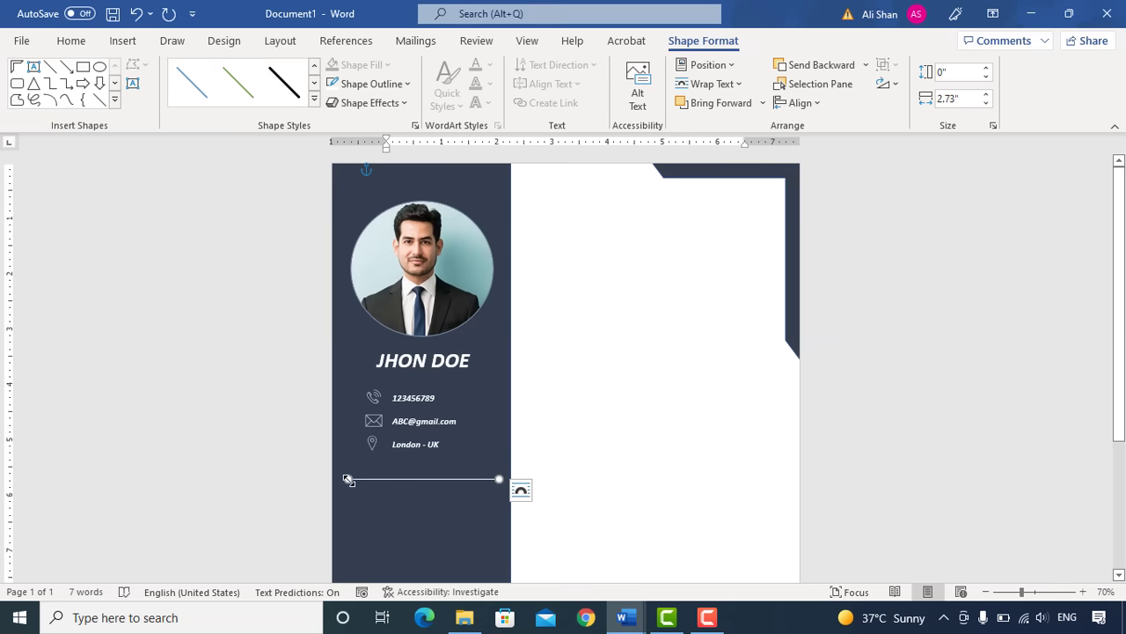
Copy the name text box onto the white line as a left-aligned "SKILLS" heading at 20 pt.
{"action": "left_click_drag", "start_coordinate": [400, 338], "coordinate": [399, 481]}
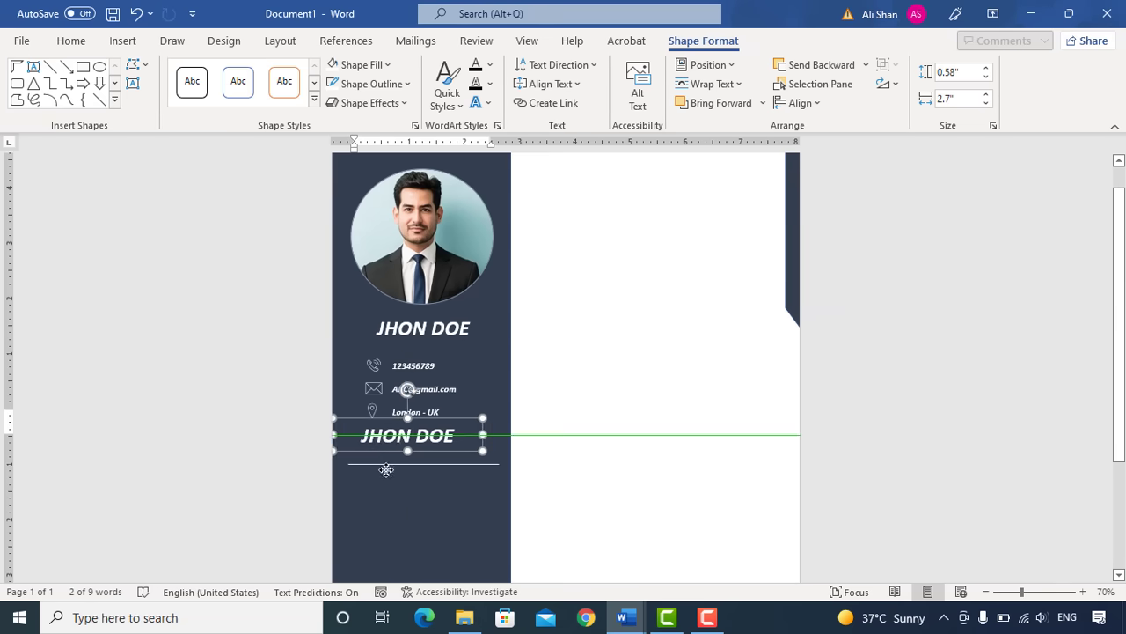
{"action": "left_click", "coordinate": [73, 42]}
{"action": "left_click", "coordinate": [325, 98]}
{"action": "left_click_drag", "start_coordinate": [455, 449], "coordinate": [300, 450]}
{"action": "type", "text": "SKILLS"}
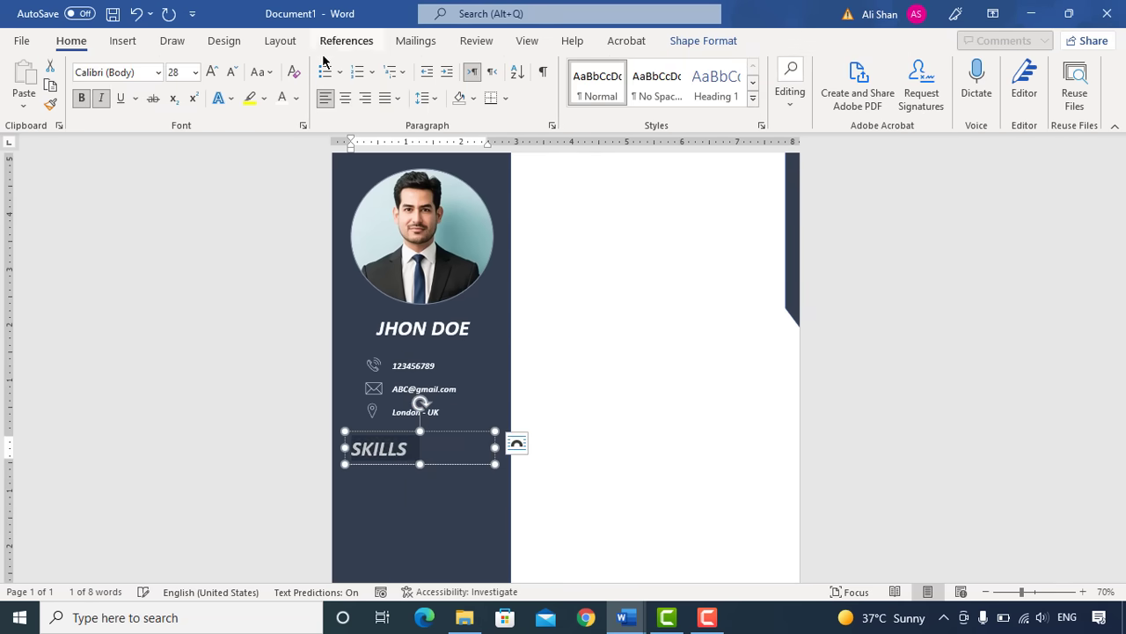
{"action": "left_click", "coordinate": [231, 75]}
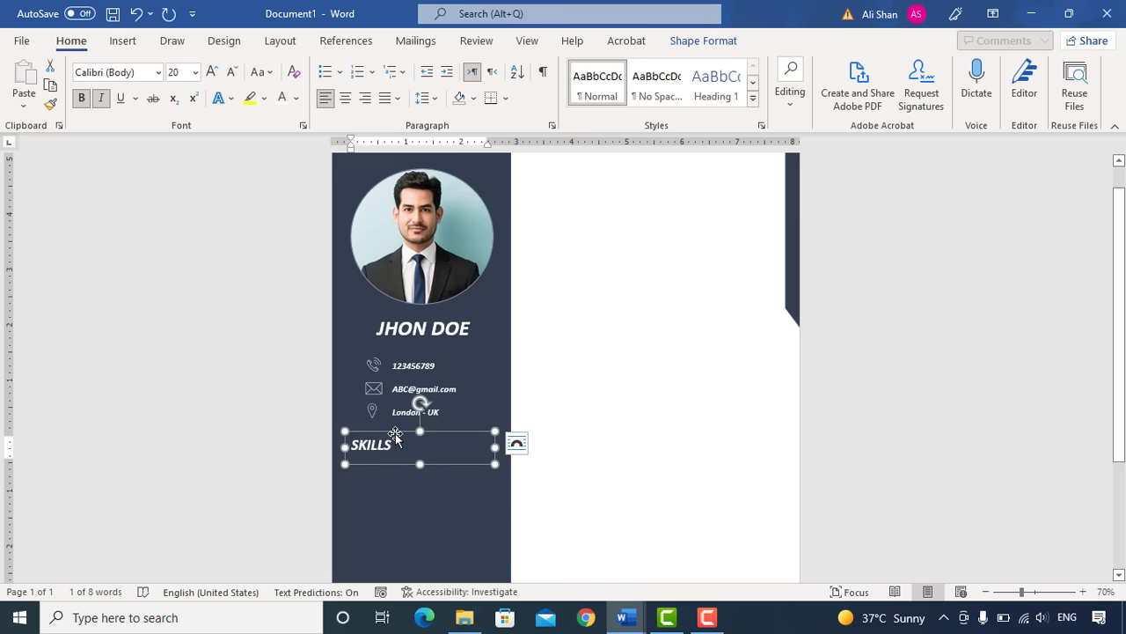
{"action": "left_click_drag", "start_coordinate": [395, 433], "coordinate": [421, 471]}
Copy the contact text box below SKILLS and replace its text with the bullets SewerCAD, StormCAD, CulvertMaster, FlowMaster, S-Frame and EPANET.
{"action": "left_click", "coordinate": [409, 389]}
{"action": "scroll", "coordinate": [412, 457], "scroll_direction": "down", "scroll_amount": 1}
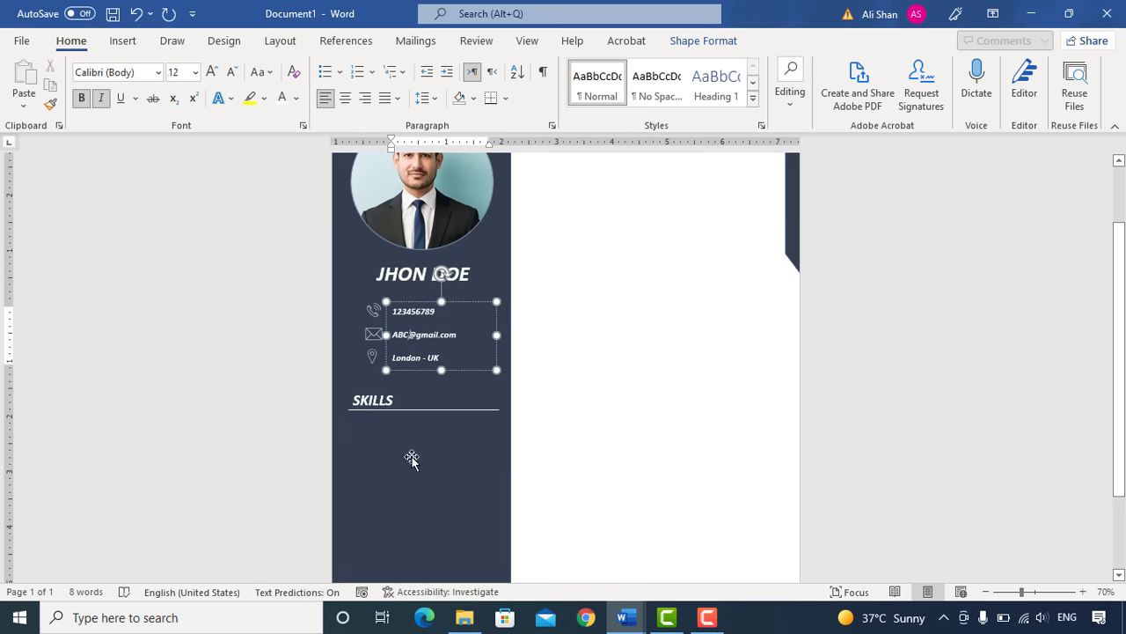
{"action": "left_click_drag", "start_coordinate": [425, 375], "coordinate": [404, 507]}
{"action": "key", "text": "ctrl+a"}
{"action": "type", "text": "SewerCAD StormCAD CulvertMaster FlowMaster S-Frame EPANET"}
{"action": "left_click", "coordinate": [407, 487]}
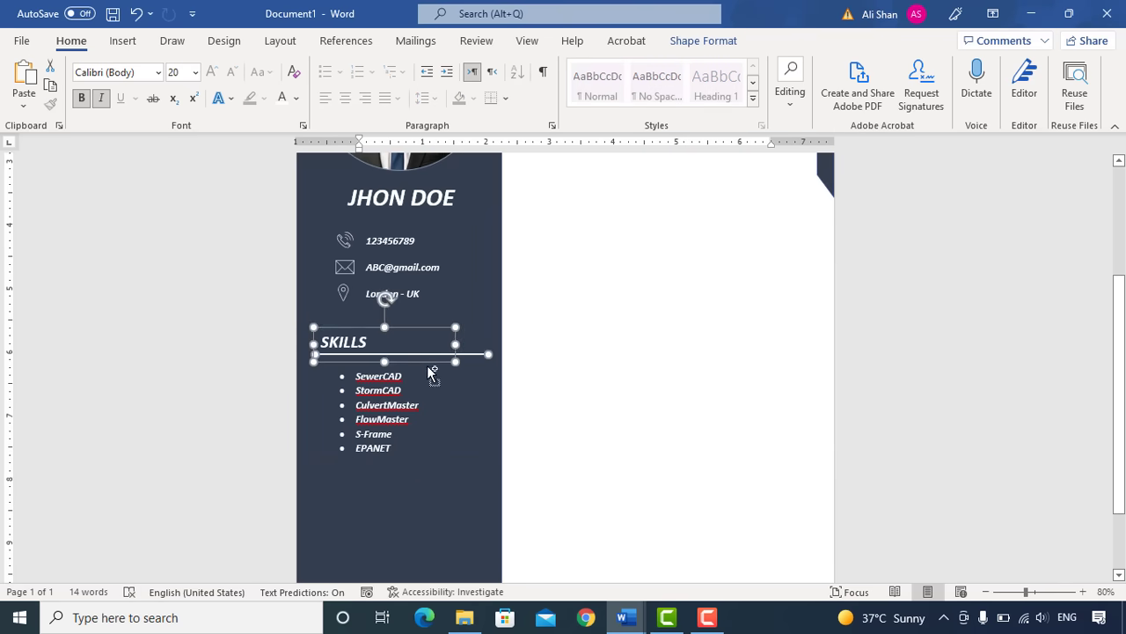
Duplicate the SKILLS heading with its line below the skills list and change the copied heading to "LANGUAGES".
{"action": "left_click_drag", "start_coordinate": [424, 357], "coordinate": [418, 494]}
{"action": "scroll", "coordinate": [402, 396], "scroll_direction": "down", "scroll_amount": 2}
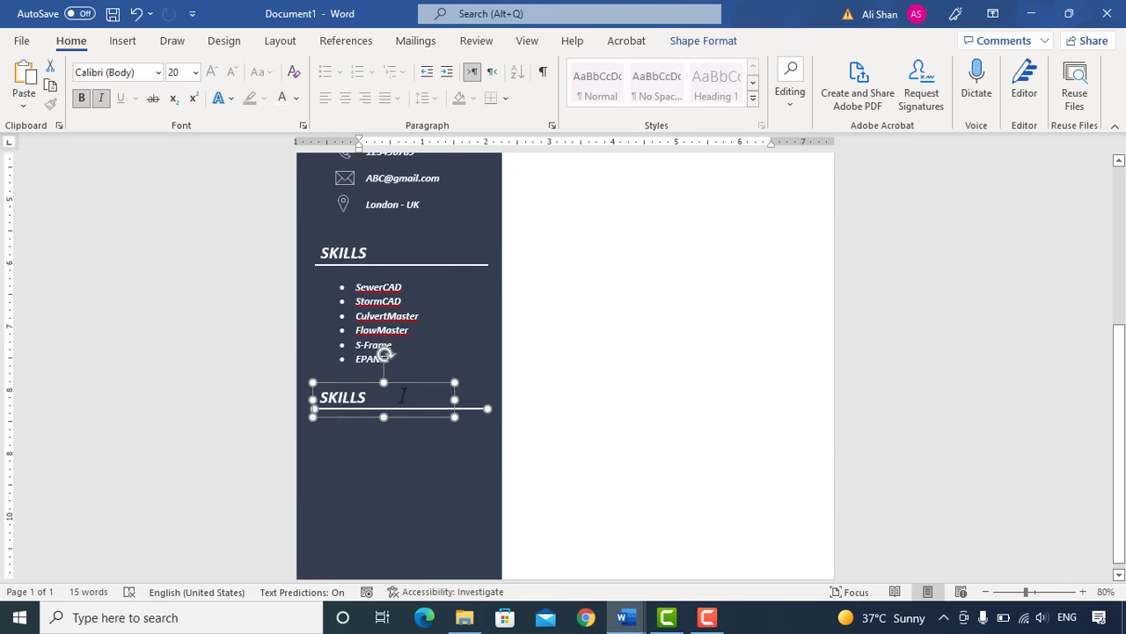
{"action": "left_click", "coordinate": [402, 395]}
{"action": "key", "text": "ctrl+a"}
{"action": "type", "text": "LANGUAGES"}
Copy the skills list below LANGUAGES, replace its bullets with ENGLISH, SPAINSH and GERMAN, and shorten the text box.
{"action": "left_click", "coordinate": [383, 291]}
{"action": "left_click_drag", "start_coordinate": [326, 379], "coordinate": [328, 521]}
{"action": "key", "text": "ctrl+a"}
{"action": "type", "text": "ENG"}
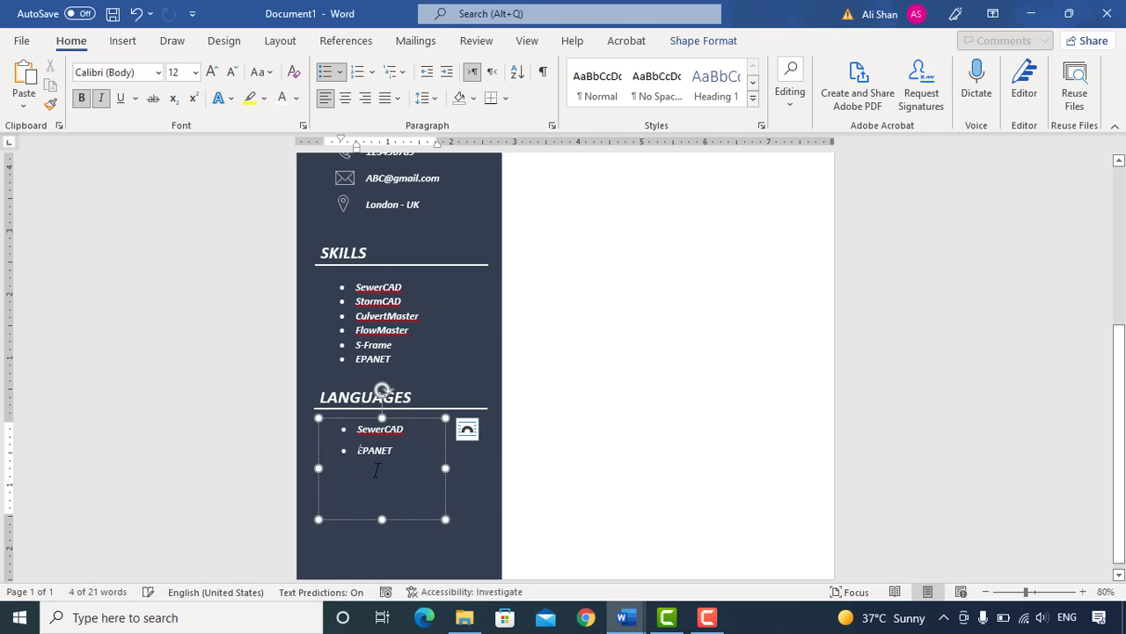
{"action": "left_click_drag", "start_coordinate": [382, 520], "coordinate": [382, 490]}
Duplicate the LANGUAGES heading with its line straight below the languages list and change the copied heading to "HOBBIES".
{"action": "left_click", "coordinate": [387, 397]}
{"action": "left_click", "coordinate": [468, 415], "text": "ctrl"}
{"action": "left_click", "coordinate": [465, 408], "text": "ctrl"}
{"action": "scroll", "coordinate": [466, 408], "scroll_direction": "up", "scroll_amount": 1}
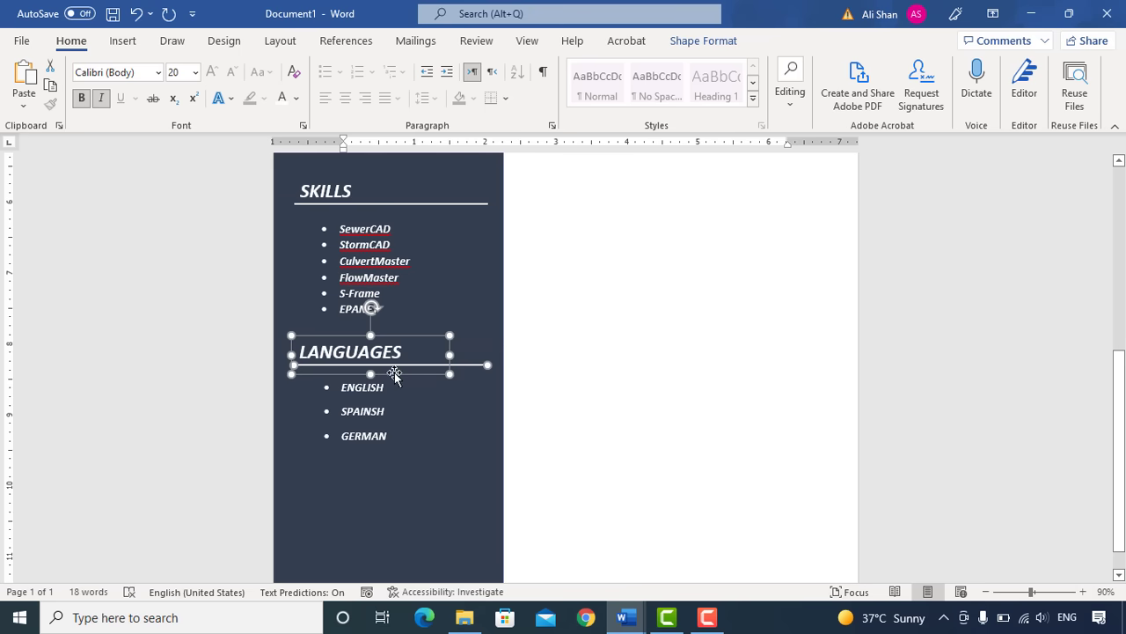
{"action": "left_click_drag", "start_coordinate": [395, 372], "coordinate": [389, 482]}
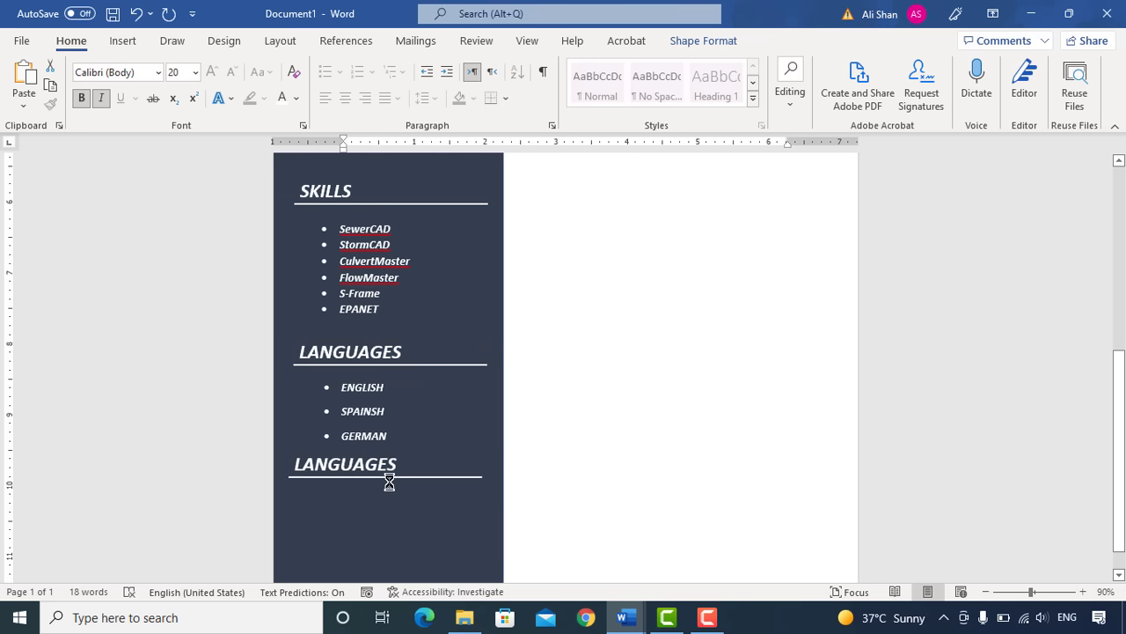
{"action": "left_click", "coordinate": [465, 478], "text": "ctrl"}
{"action": "left_click", "coordinate": [472, 478]}
{"action": "key", "text": "ctrl+z"}
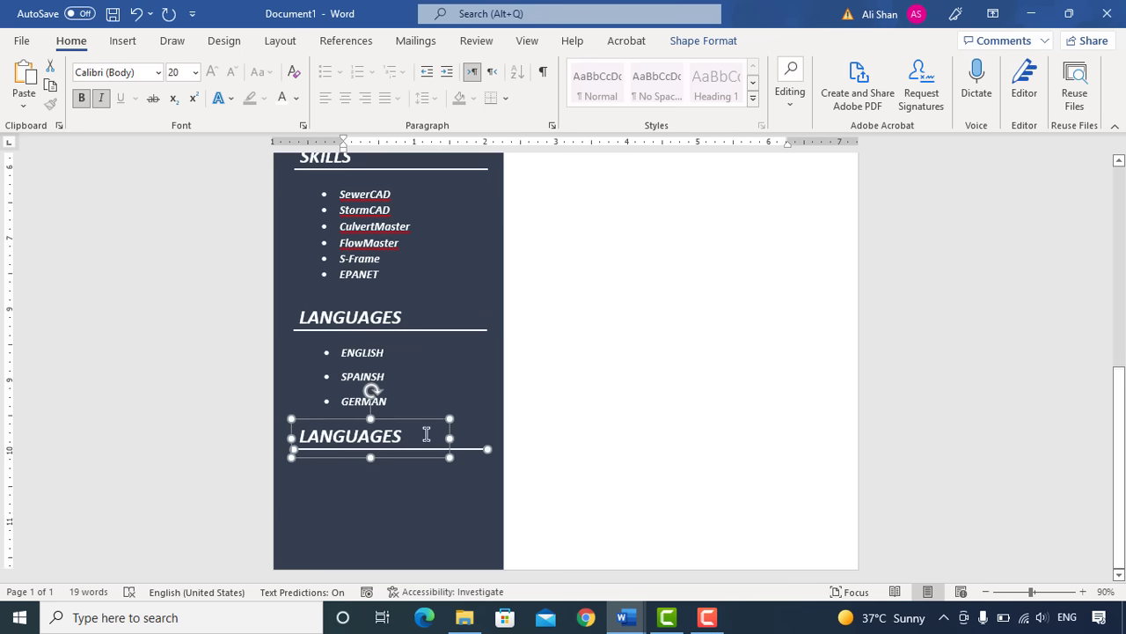
{"action": "double_click", "coordinate": [426, 434]}
{"action": "type", "text": "HOBBIES"}
Copy the languages list below HOBBIES and replace its bullets with READING, TRAVELING and SPORTS.
{"action": "left_click_drag", "start_coordinate": [341, 422], "coordinate": [340, 544]}
{"action": "key", "text": "BackSpace"}
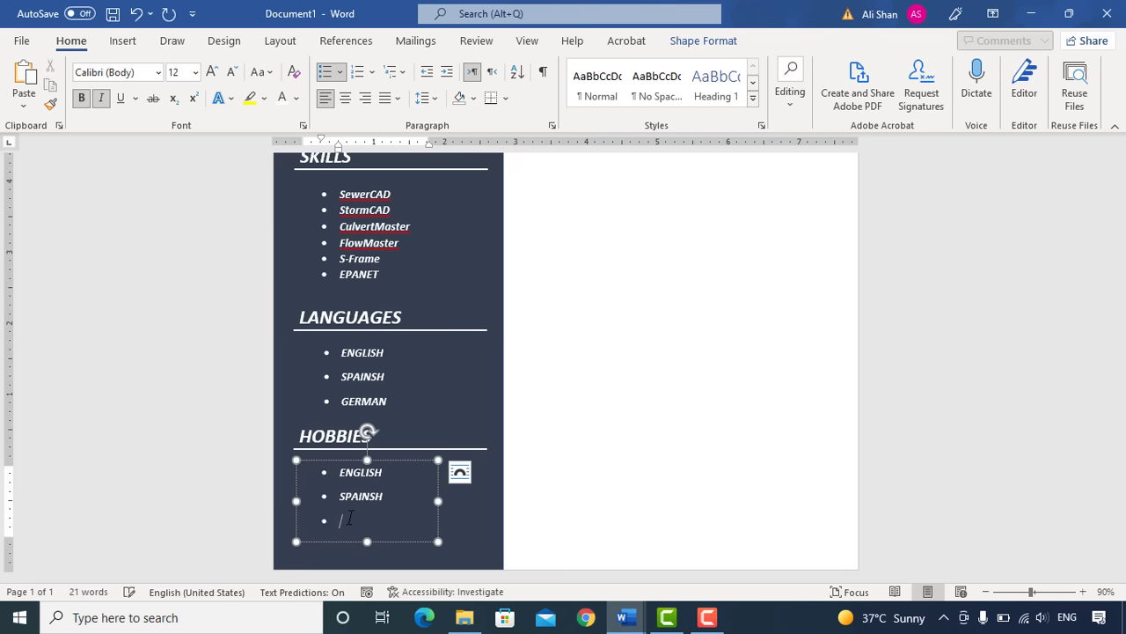
{"action": "key", "text": "BackSpace"}
{"action": "key", "text": "BackSpace"}
{"action": "key", "text": "BackSpace"}
{"action": "key", "text": "BackSpace"}
{"action": "key", "text": "BackSpace"}
{"action": "key", "text": "BackSpace"}
{"action": "key", "text": "BackSpace"}
{"action": "key", "text": "BackSpace"}
{"action": "key", "text": "BackSpace"}
{"action": "key", "text": "BackSpace"}
{"action": "key", "text": "BackSpace"}
{"action": "type", "text": "RTS"}
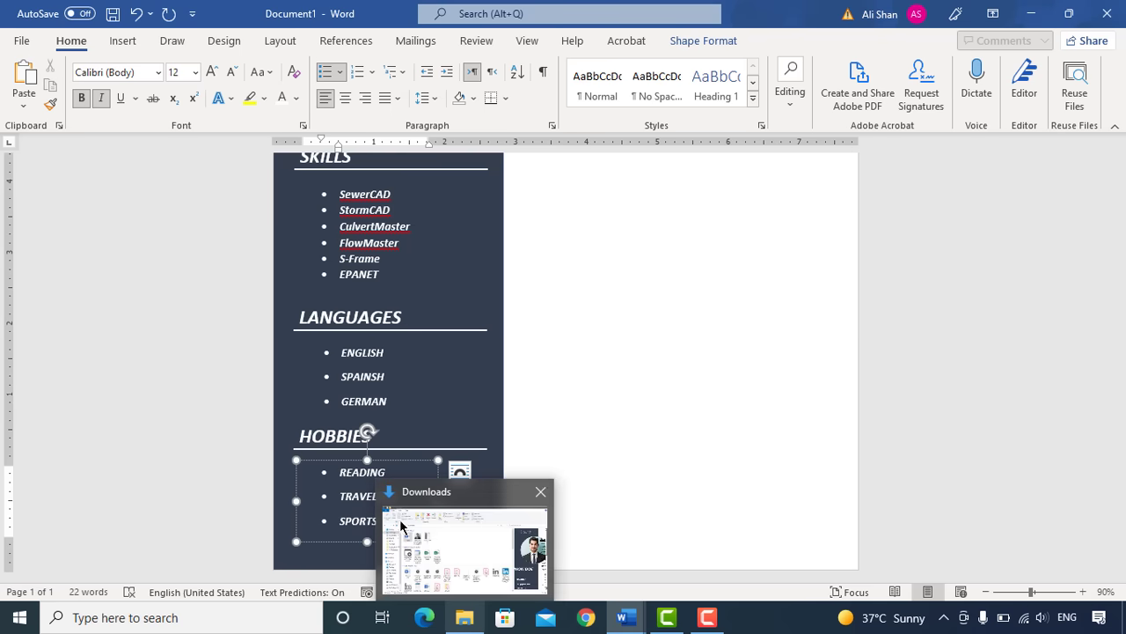
Draw a black horizontal line about 4.43" long across the upper part of the white main column.
{"action": "scroll", "coordinate": [581, 396], "scroll_direction": "up", "scroll_amount": 3}
{"action": "scroll", "coordinate": [581, 396], "scroll_direction": "down", "scroll_amount": 3}
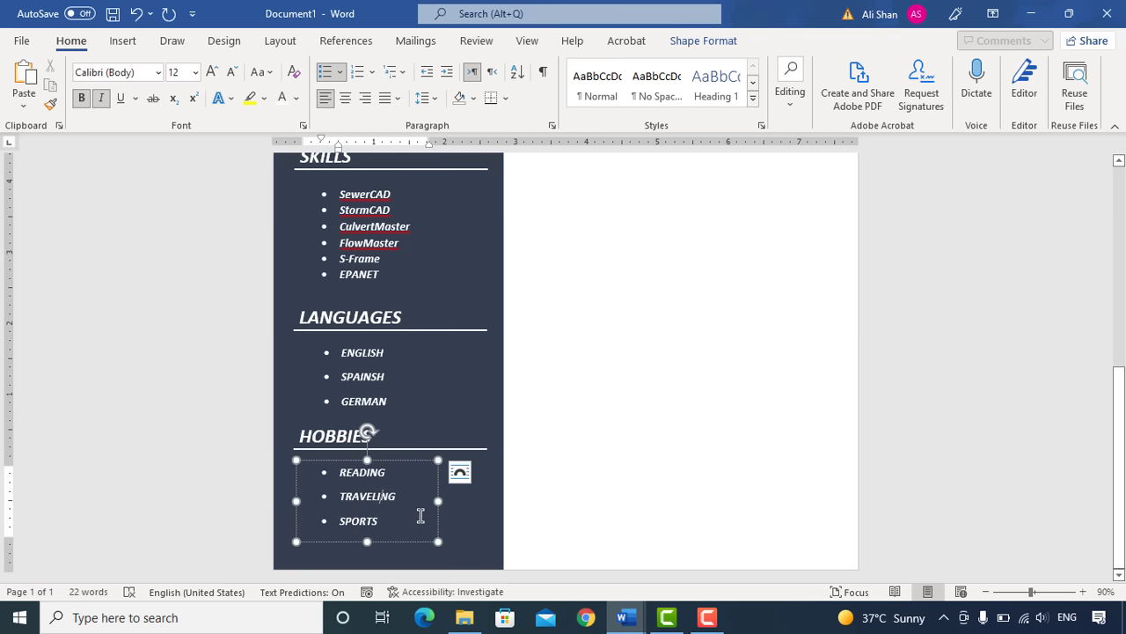
{"action": "left_click", "coordinate": [467, 519]}
{"action": "scroll", "coordinate": [466, 519], "scroll_direction": "down", "scroll_amount": 1}
{"action": "scroll", "coordinate": [470, 533], "scroll_direction": "up", "scroll_amount": 6}
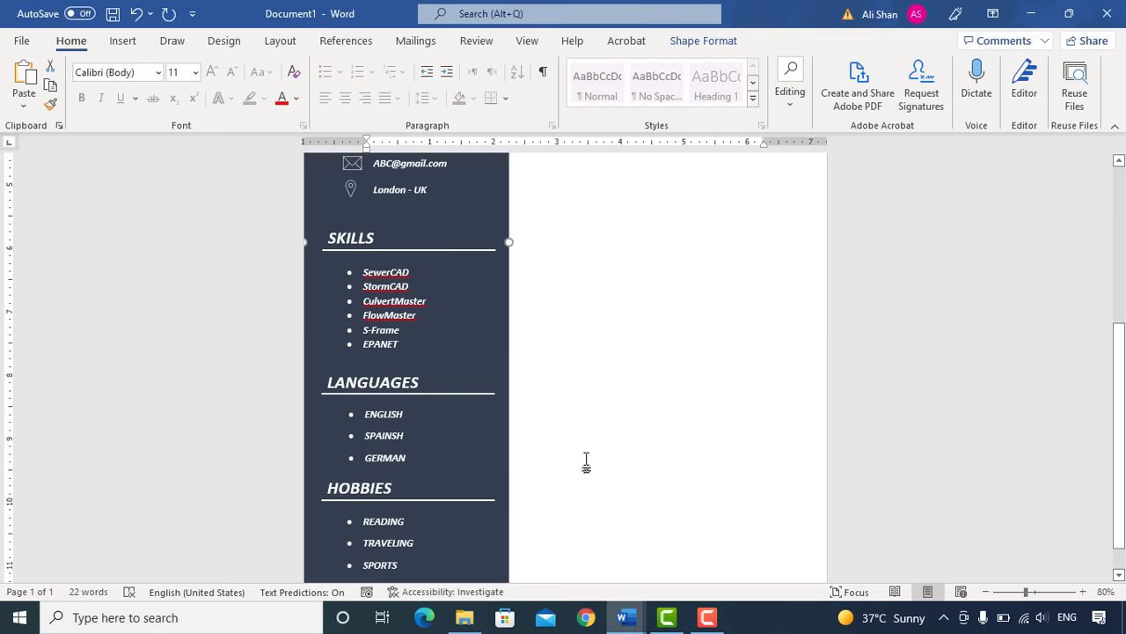
{"action": "left_click", "coordinate": [122, 40]}
{"action": "left_click", "coordinate": [222, 64]}
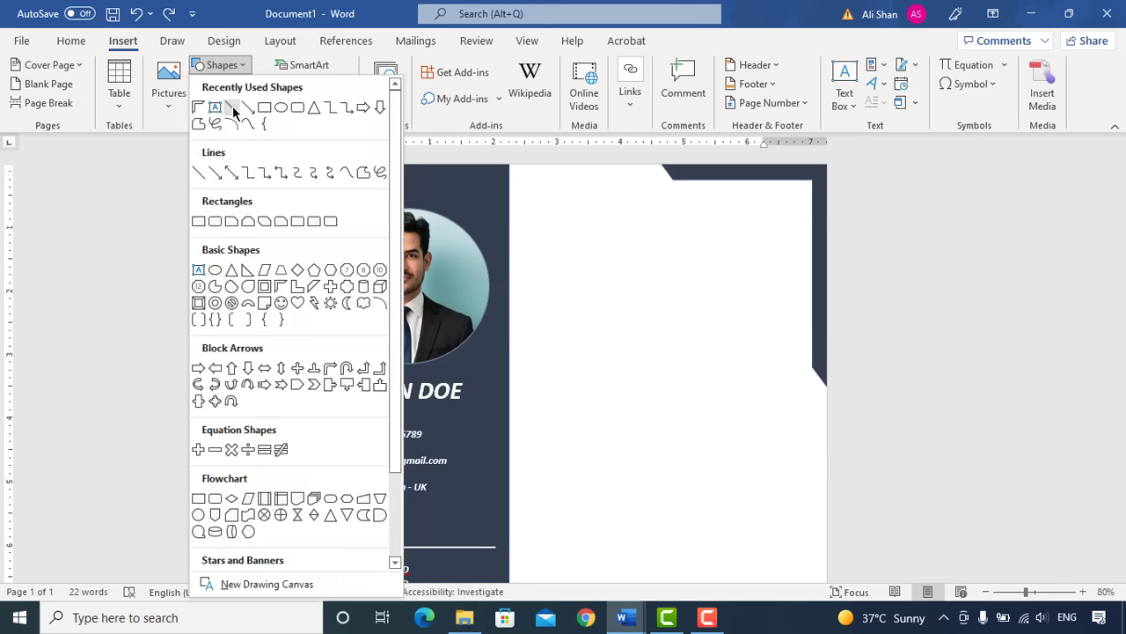
{"action": "left_click", "coordinate": [220, 107]}
{"action": "left_click_drag", "start_coordinate": [520, 230], "coordinate": [580, 230]}
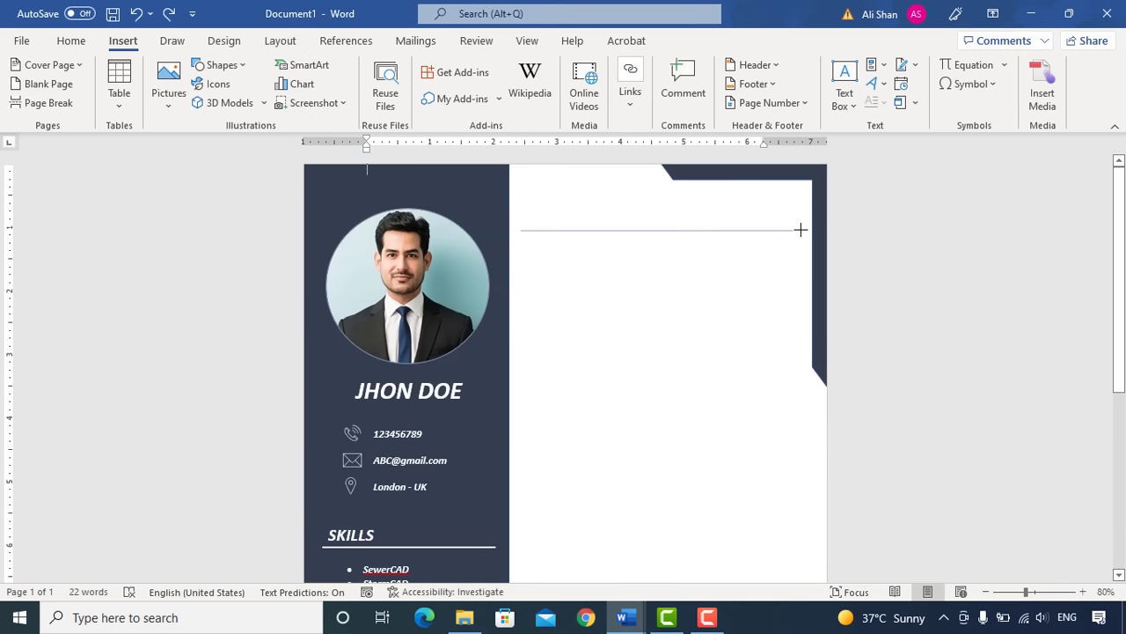
{"action": "left_click_drag", "start_coordinate": [800, 230], "coordinate": [801, 230]}
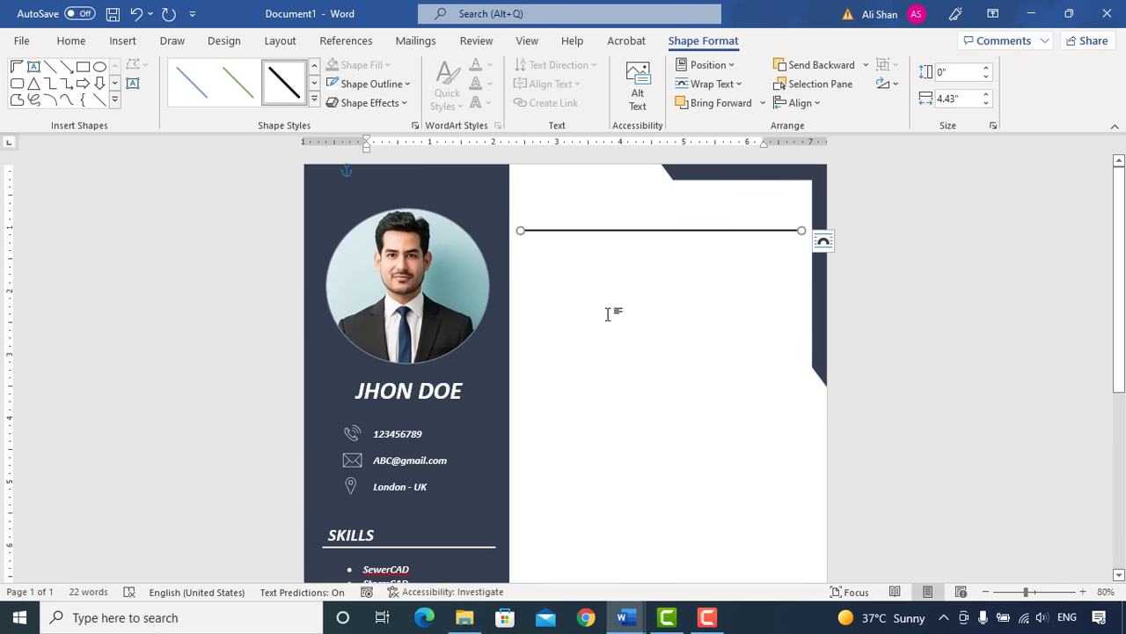
Copy the SKILLS heading above the new line in the main column and make its text black.
{"action": "left_click", "coordinate": [357, 534]}
{"action": "left_click_drag", "start_coordinate": [364, 521], "coordinate": [568, 201], "text": "ctrl"}
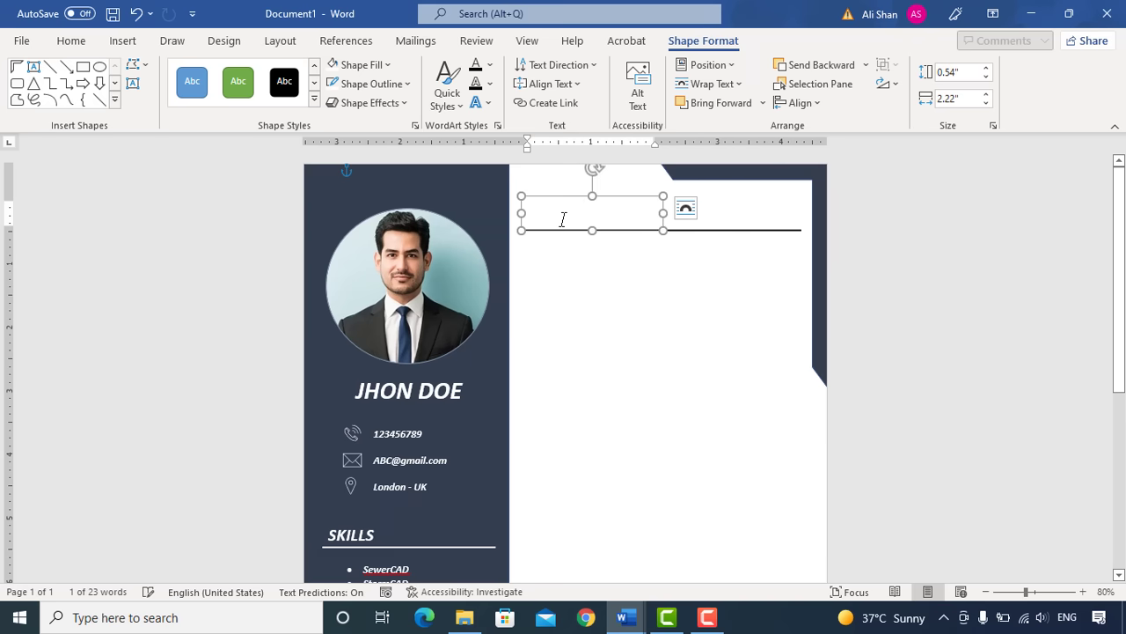
{"action": "triple_click", "coordinate": [563, 219]}
{"action": "left_click", "coordinate": [70, 41]}
{"action": "left_click", "coordinate": [281, 97]}
{"action": "left_click", "coordinate": [619, 197]}
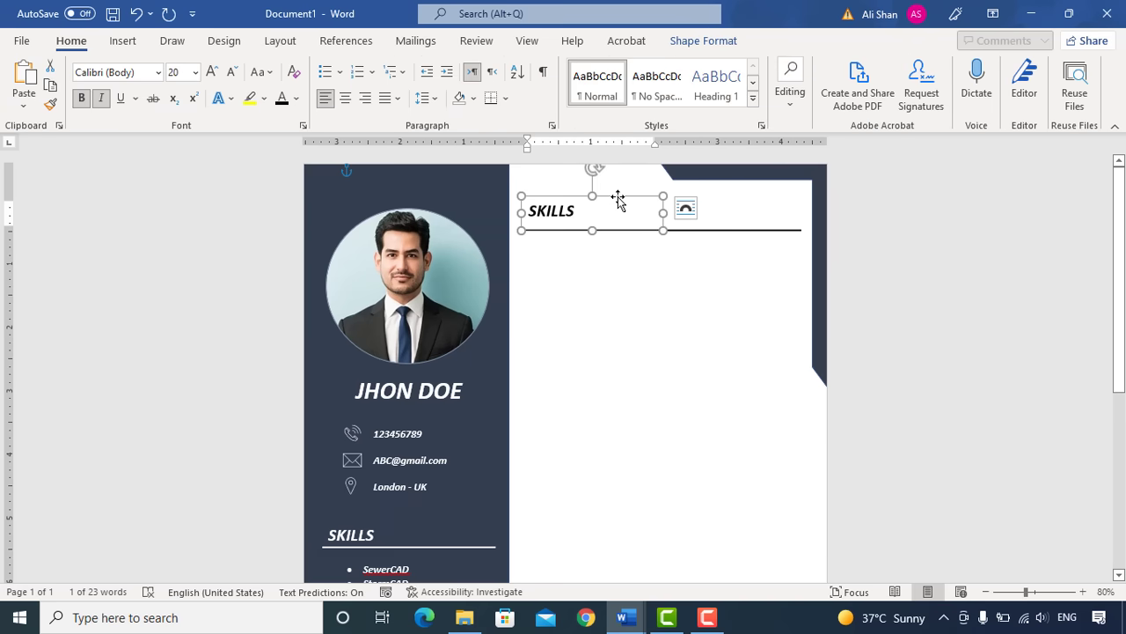
Nudge the copied heading down onto the line's left end, shorten its box and change the text to "SUMMARY".
{"action": "key", "text": "Down"}
{"action": "key", "text": "Down"}
{"action": "key", "text": "Down"}
{"action": "left_click_drag", "start_coordinate": [592, 239], "coordinate": [587, 233]}
{"action": "key", "text": "Left"}
{"action": "key", "text": "Left"}
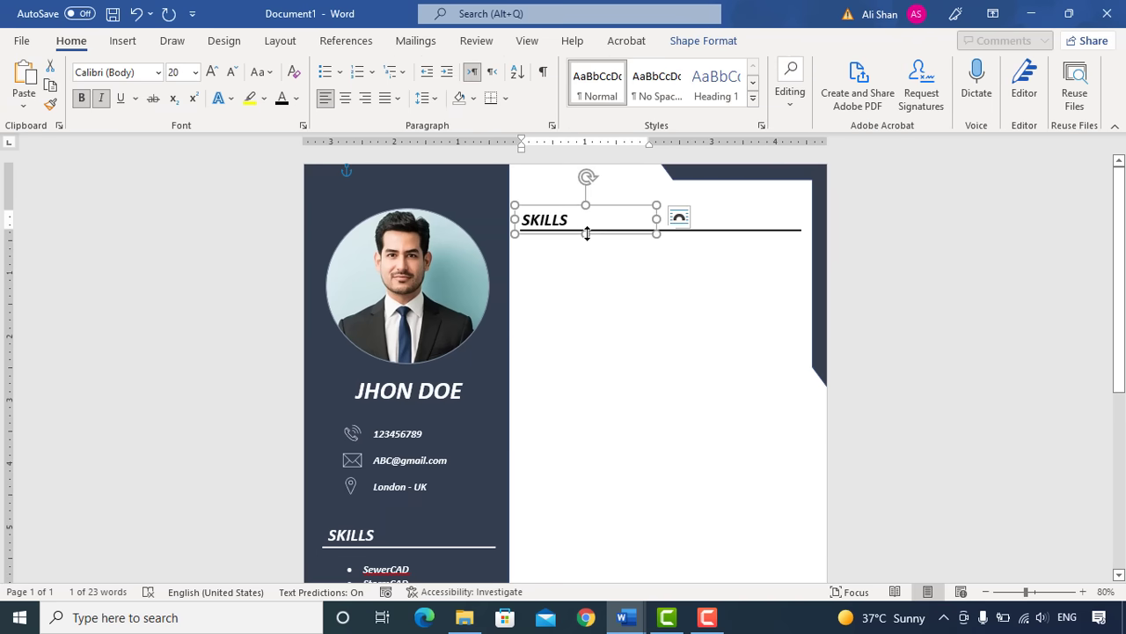
{"action": "type", "text": "SUMMARY"}
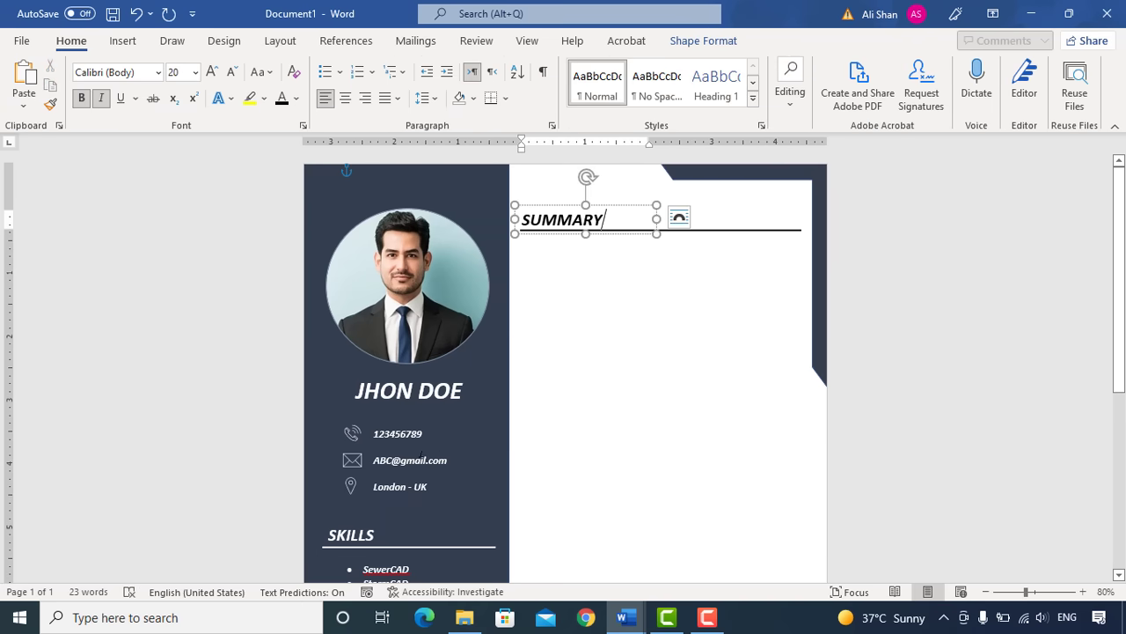
Copy the contact text box below SUMMARY, widen it to the line's length and replace its text with the civil engineer summary paragraph.
{"action": "left_click", "coordinate": [421, 454]}
{"action": "key", "text": "ctrl+c"}
{"action": "key", "text": "ctrl+v"}
{"action": "left_click_drag", "start_coordinate": [634, 309], "coordinate": [549, 232]}
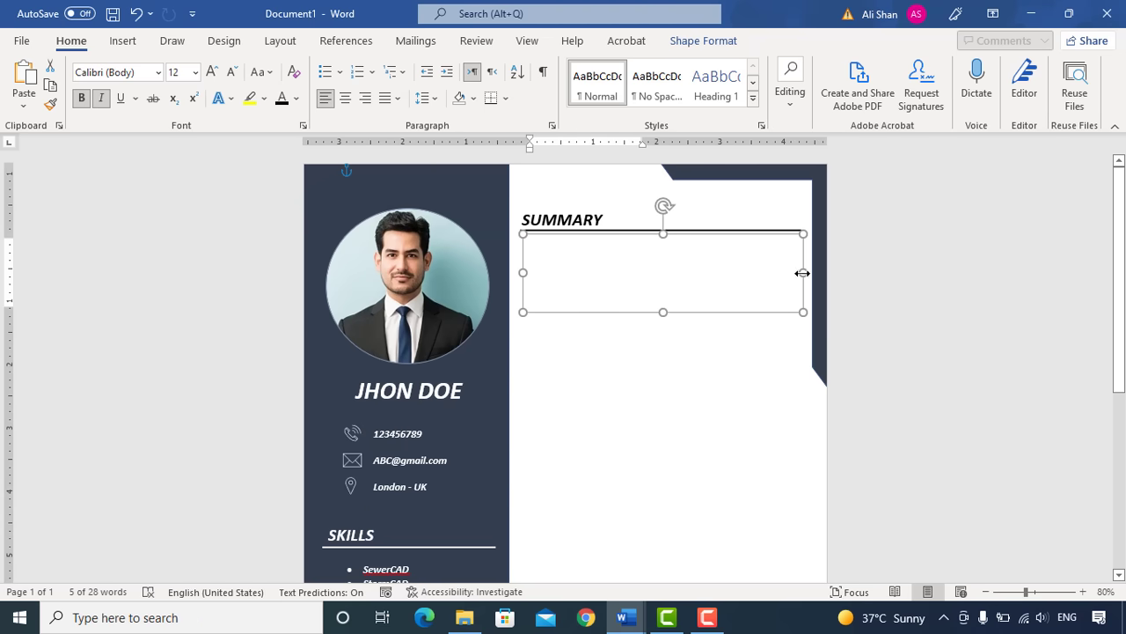
{"action": "left_click", "coordinate": [740, 278]}
{"action": "key", "text": "ctrl+a"}
{"action": "key", "text": "ctrl+v"}
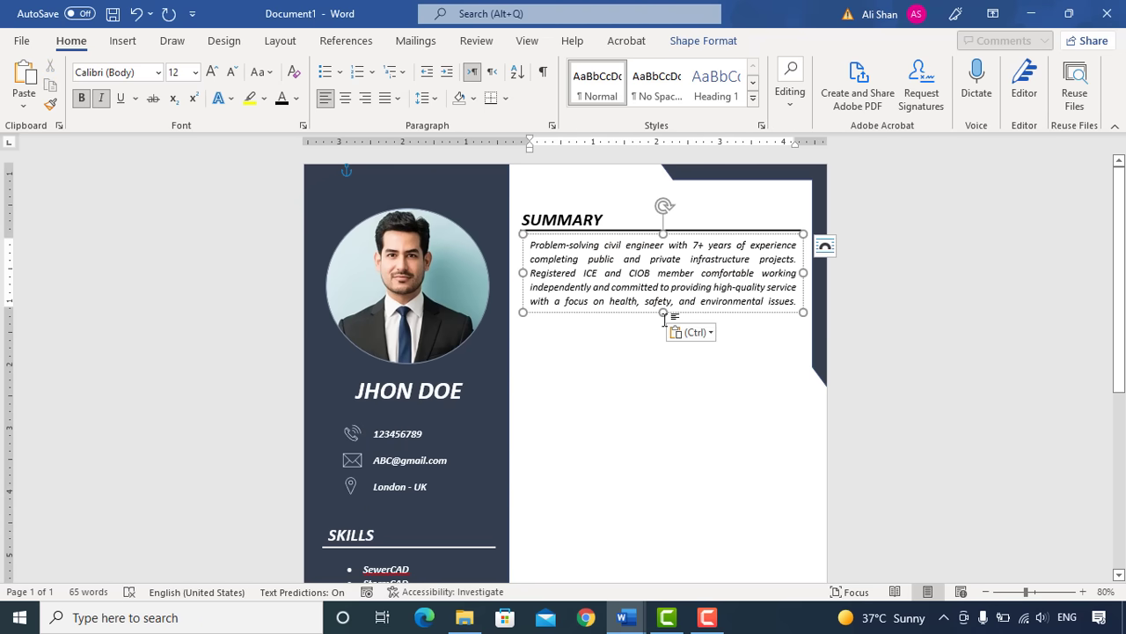
Enlarge the summary text box downward and slightly on both sides so the whole paragraph fits.
{"action": "left_click_drag", "start_coordinate": [663, 312], "coordinate": [662, 329]}
{"action": "left_click_drag", "start_coordinate": [522, 273], "coordinate": [518, 280]}
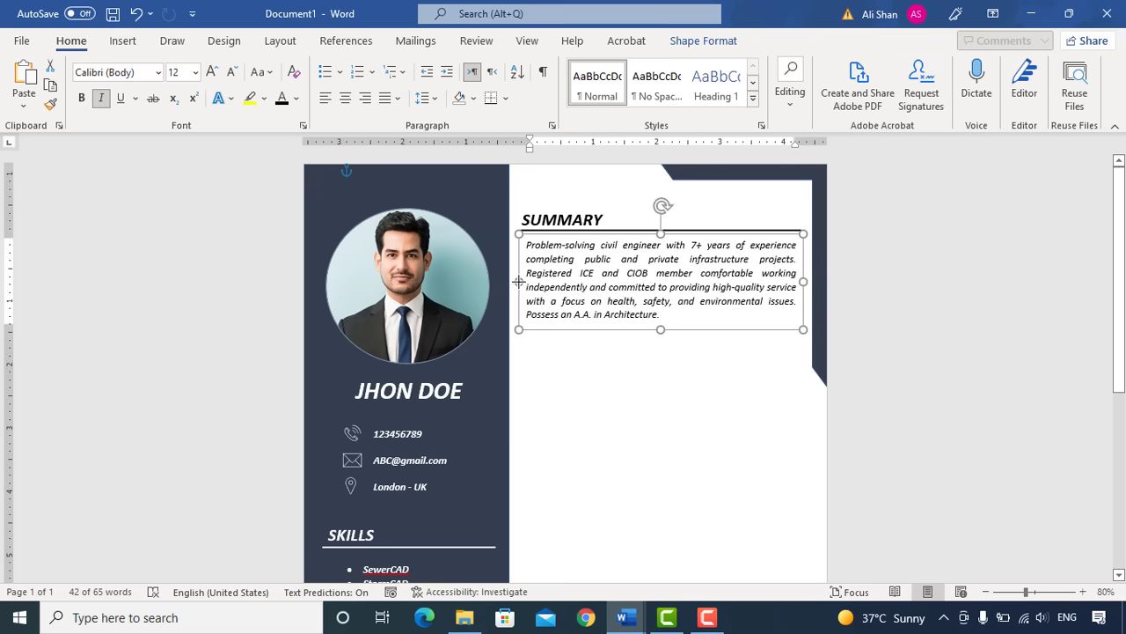
{"action": "left_click_drag", "start_coordinate": [802, 280], "coordinate": [809, 279]}
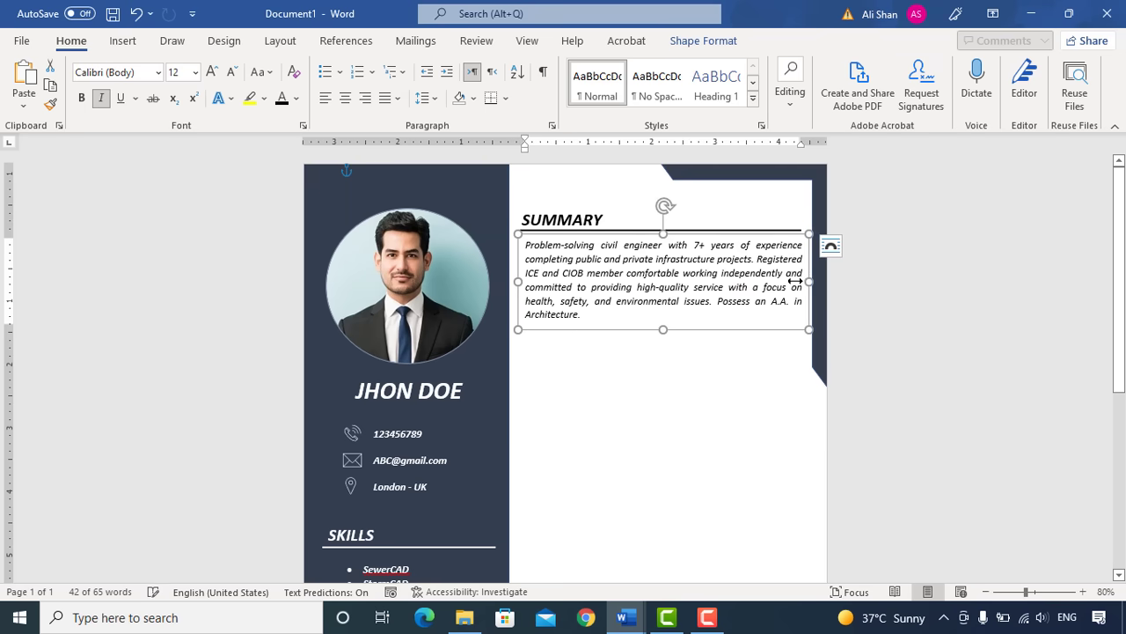
Copy the SUMMARY heading and its line below the summary paragraph and change the copied heading to "EXPERIENCE".
{"action": "left_click", "coordinate": [559, 220]}
{"action": "left_click_drag", "start_coordinate": [766, 230], "coordinate": [763, 352]}
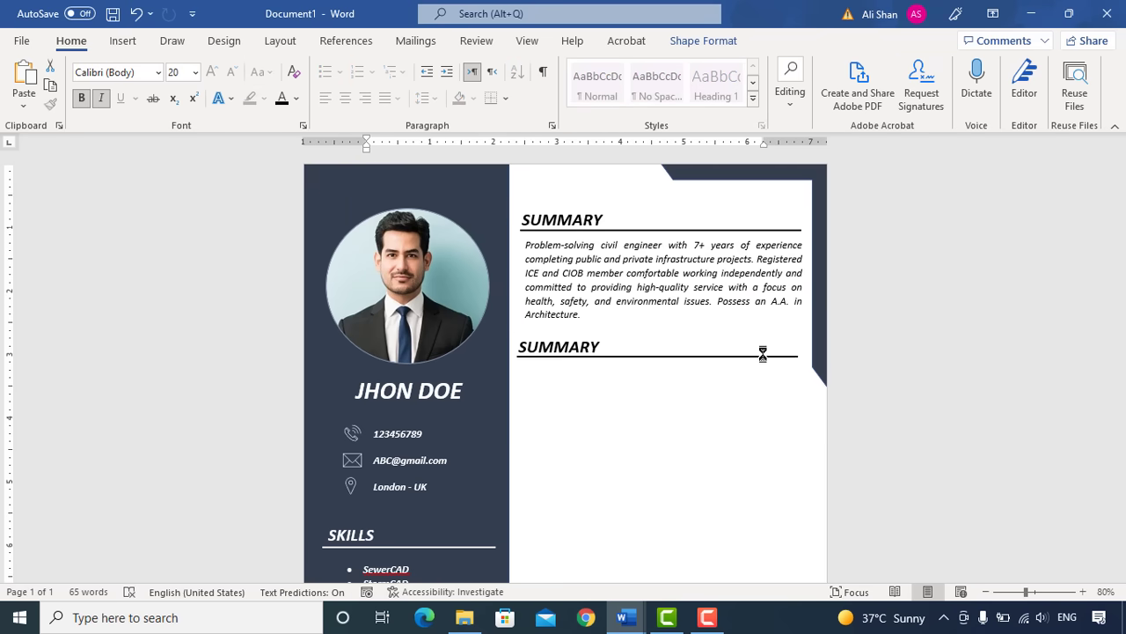
{"action": "left_click", "coordinate": [614, 350]}
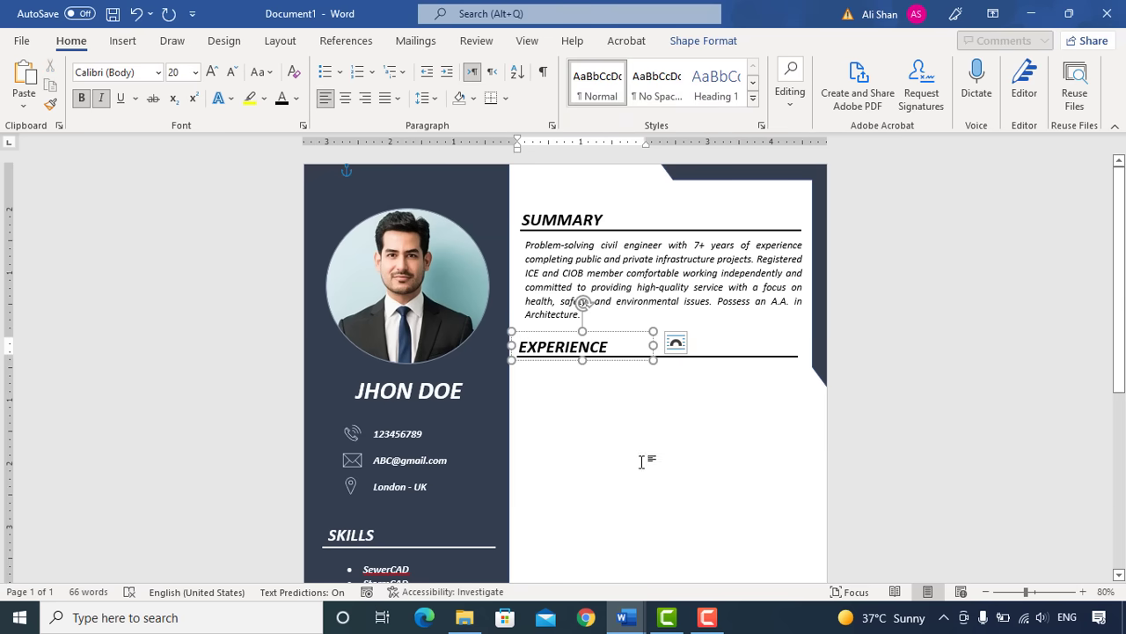
Paste the Civil Engineer and Surveyor Technician work history text box, place it under the EXPERIENCE line and narrow it slightly from its outer edge.
{"action": "key", "text": "ctrl+v"}
{"action": "scroll", "coordinate": [697, 216], "scroll_direction": "up", "scroll_amount": 1}
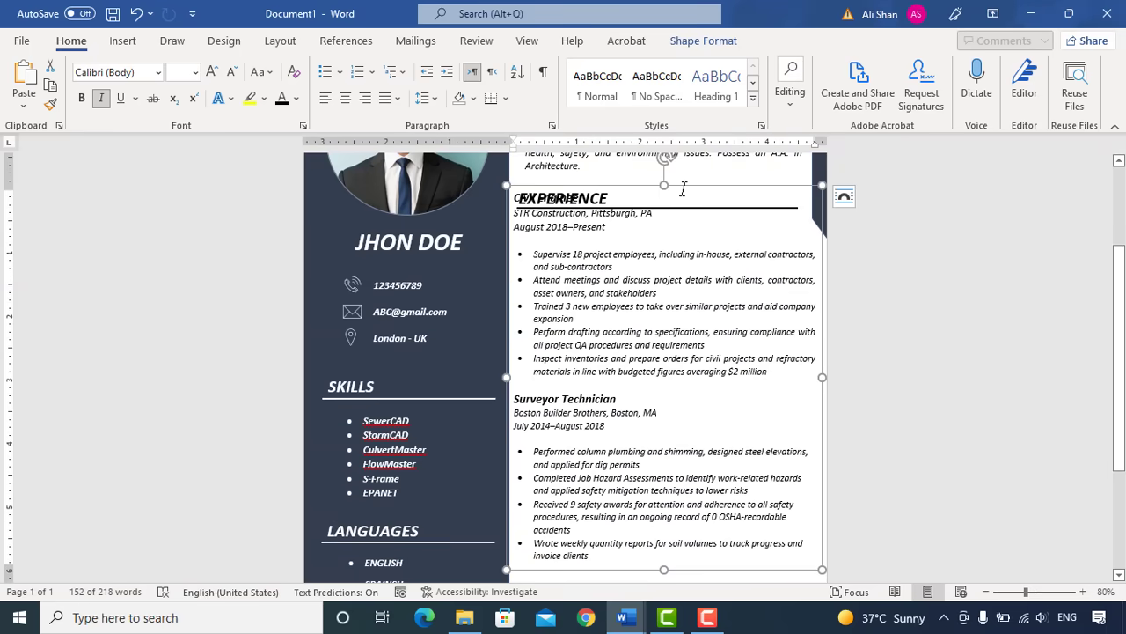
{"action": "left_click_drag", "start_coordinate": [695, 217], "coordinate": [688, 221]}
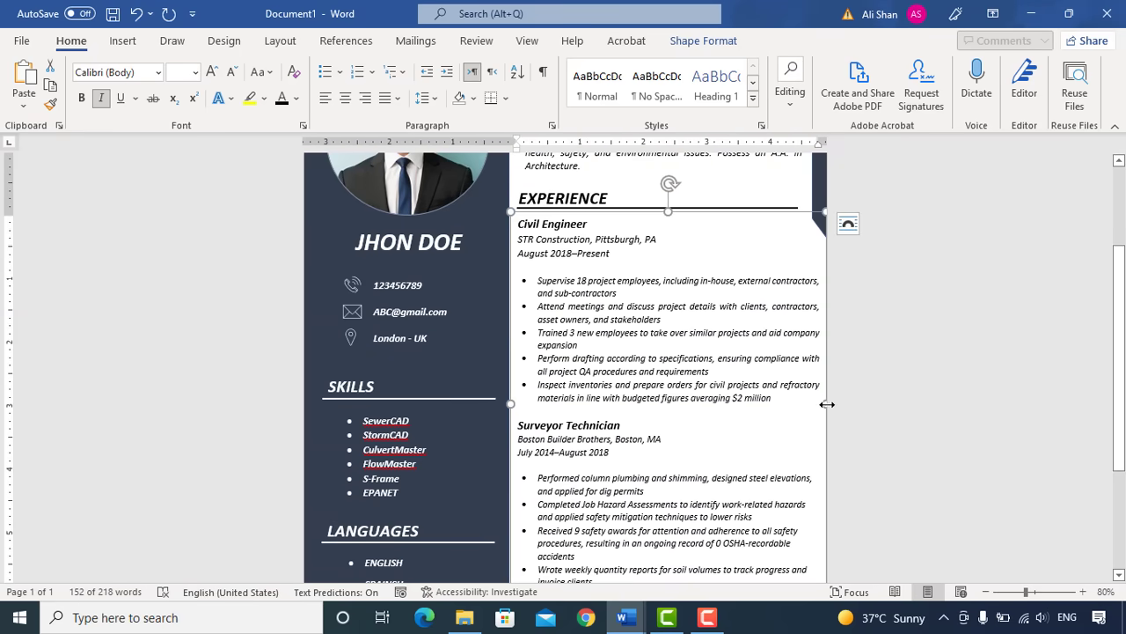
{"action": "mouse_move", "coordinate": [825, 403]}
{"action": "left_mouse_down"}
{"action": "mouse_move", "coordinate": [809, 403]}
{"action": "mouse_move", "coordinate": [819, 403]}
{"action": "left_mouse_up"}
Copy the EXPERIENCE heading and its line below the Surveyor Technician entry and change the copied heading to "EDUCATION".
{"action": "left_click", "coordinate": [592, 229]}
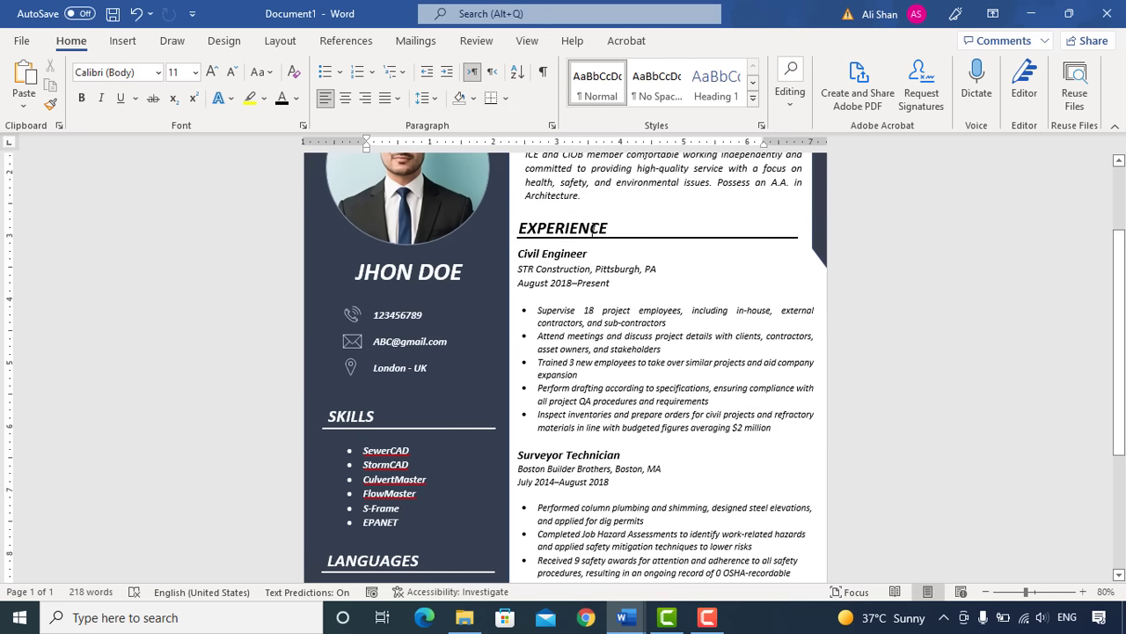
{"action": "left_click", "coordinate": [759, 237], "text": "shift"}
{"action": "left_click_drag", "start_coordinate": [760, 238], "coordinate": [760, 264]}
{"action": "scroll", "coordinate": [673, 225], "scroll_direction": "down", "scroll_amount": 1}
{"action": "left_click_drag", "start_coordinate": [635, 208], "coordinate": [637, 439]}
{"action": "scroll", "coordinate": [637, 334], "scroll_direction": "down", "scroll_amount": 3}
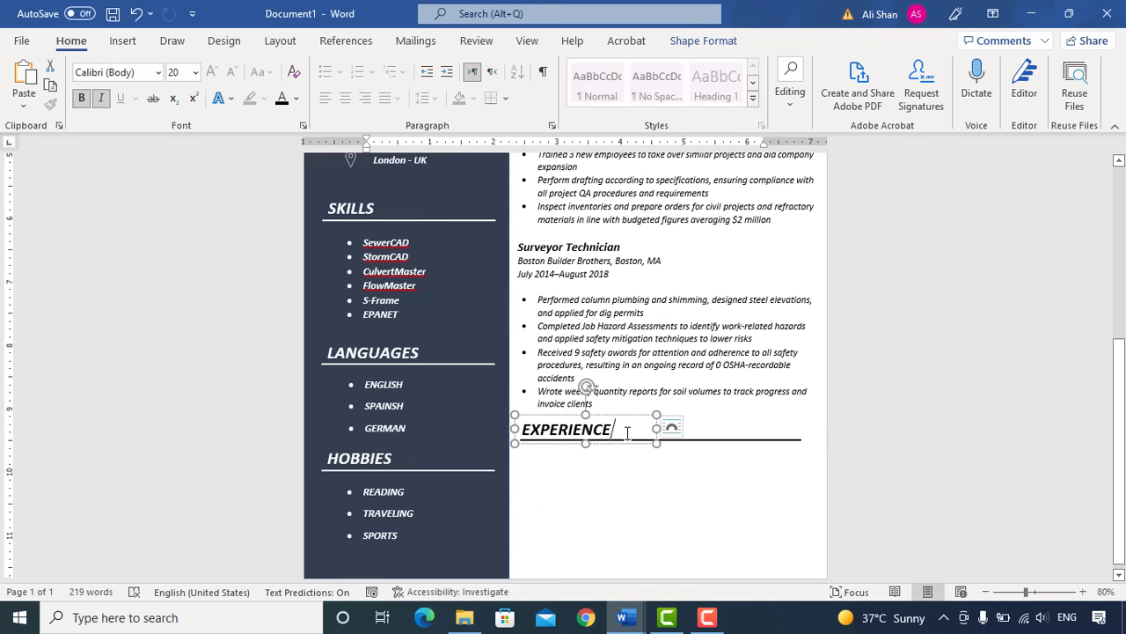
{"action": "left_click_drag", "start_coordinate": [627, 432], "coordinate": [495, 428]}
{"action": "type", "text": "EDUCATION"}
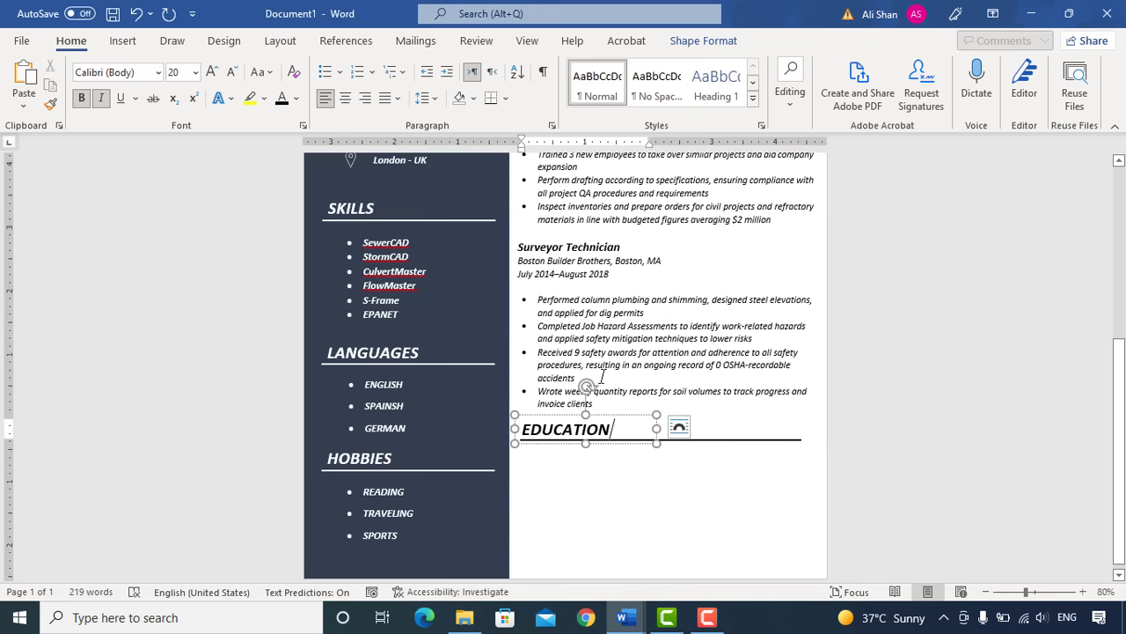
Paste the text box with the two King's College, Pittsburgh, PA entries and place it under the EDUCATION line.
{"action": "left_click", "coordinate": [601, 380]}
{"action": "key", "text": "ctrl+v"}
{"action": "scroll", "coordinate": [666, 502], "scroll_direction": "down", "scroll_amount": 5}
{"action": "left_click_drag", "start_coordinate": [636, 180], "coordinate": [691, 557]}
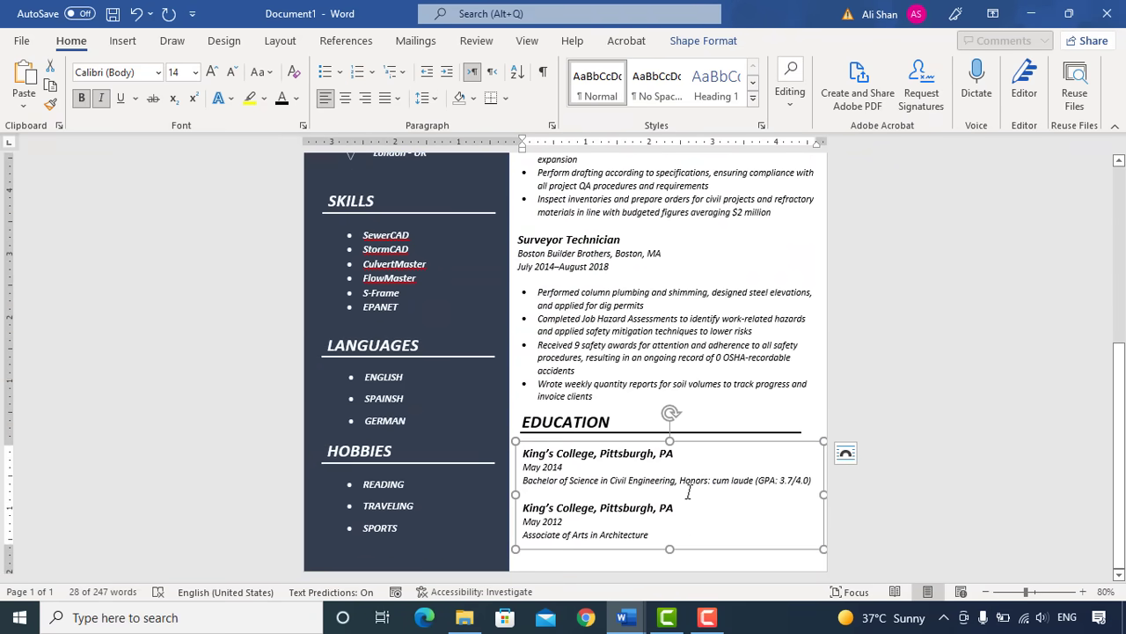
{"action": "left_click", "coordinate": [456, 497]}
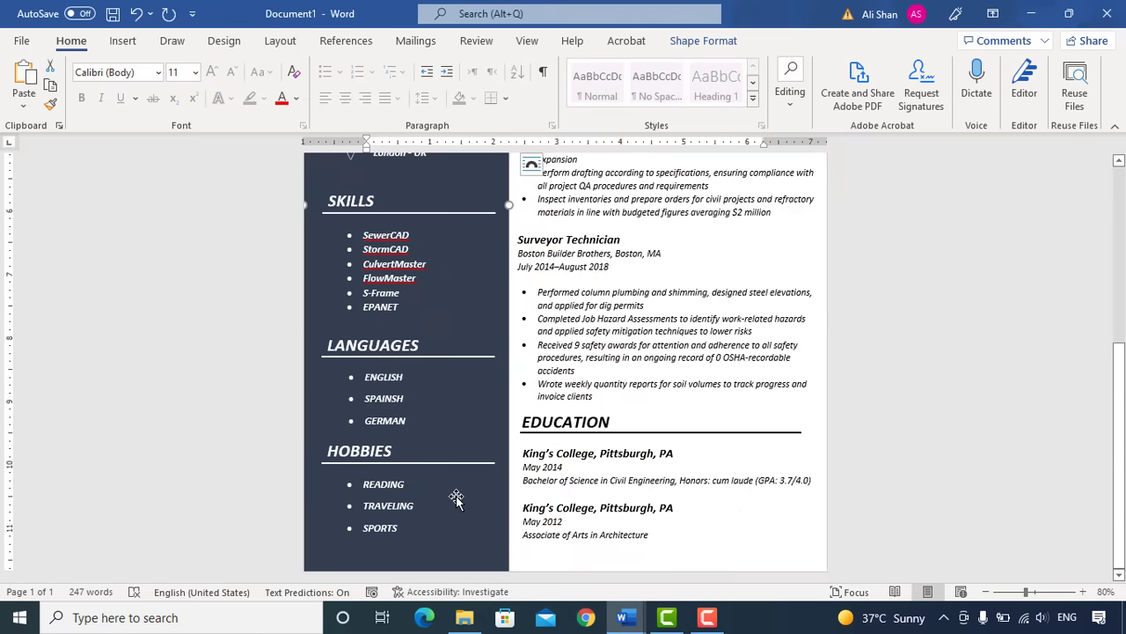
Examine the layout of the whole résumé page, from the portrait and summary down to hobbies and education, at 60% zoom.
{"action": "scroll", "coordinate": [506, 479], "scroll_direction": "up", "scroll_amount": 1}
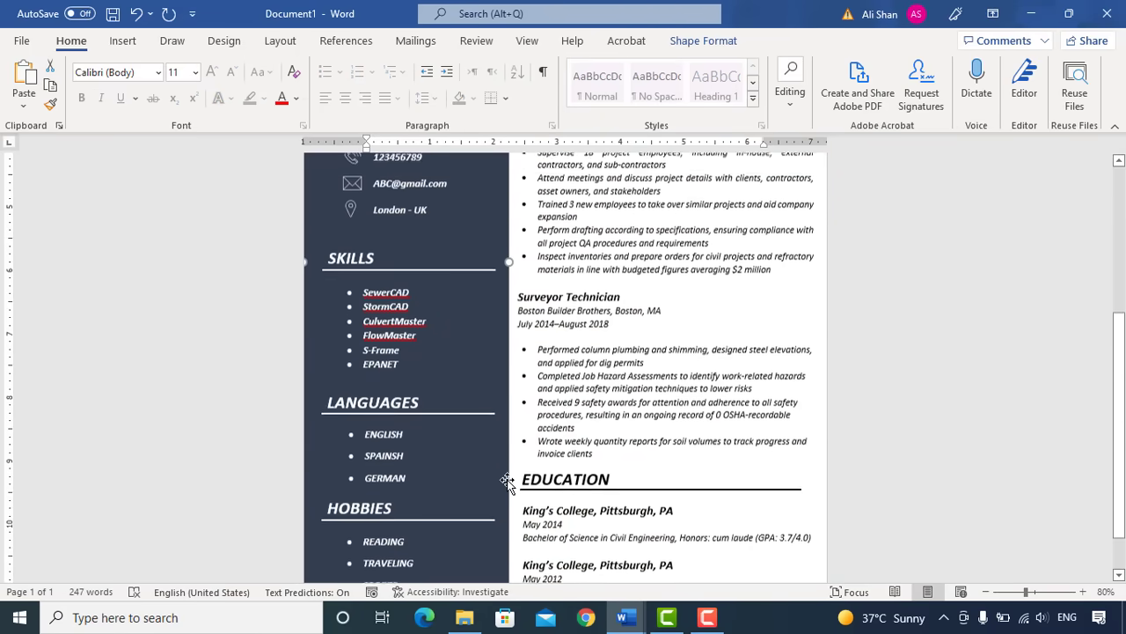
{"action": "scroll", "coordinate": [507, 479], "scroll_direction": "down", "scroll_amount": 1, "text": "ctrl"}
{"action": "scroll", "coordinate": [507, 478], "scroll_direction": "down", "scroll_amount": 1, "text": "ctrl"}
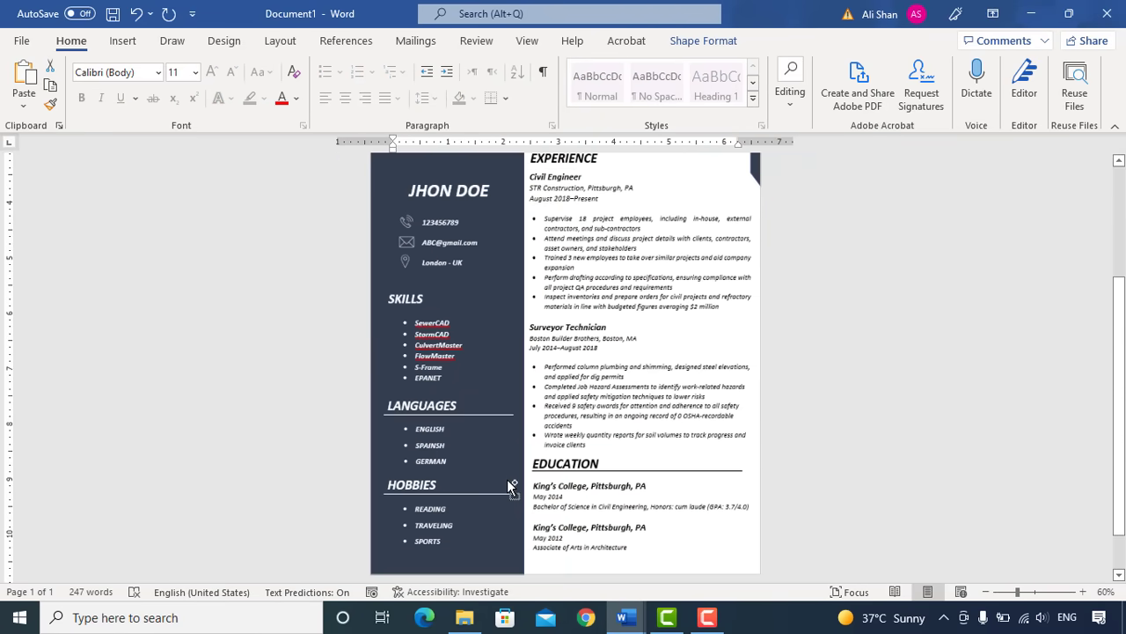
{"action": "scroll", "coordinate": [507, 479], "scroll_direction": "up", "scroll_amount": 1}
{"action": "left_click", "coordinate": [603, 352]}
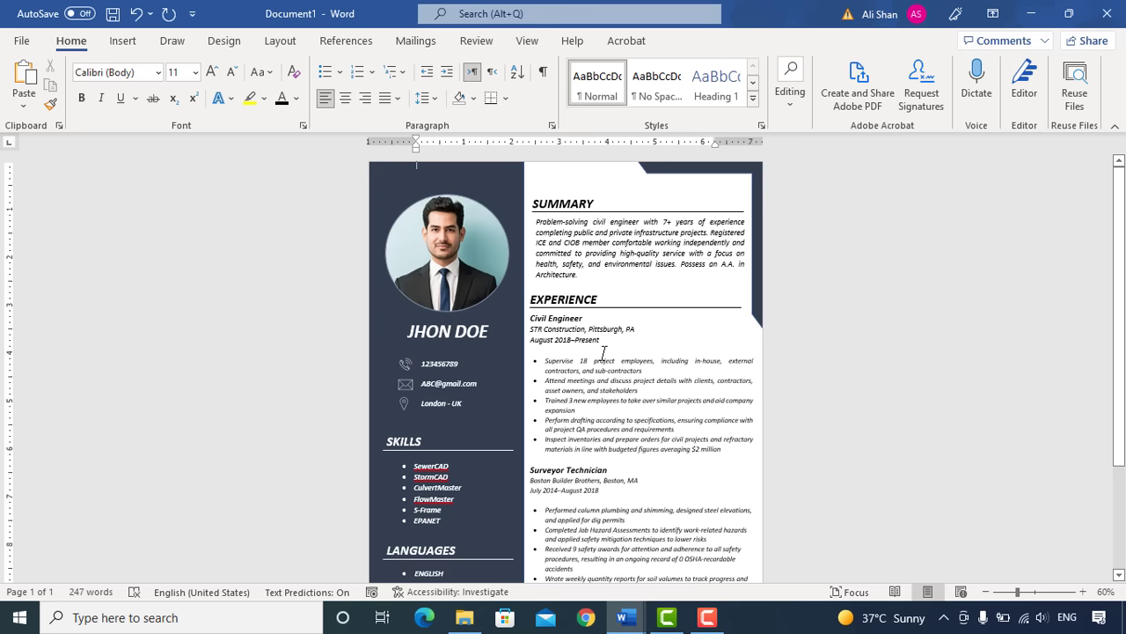
{"action": "scroll", "coordinate": [604, 352], "scroll_direction": "down", "scroll_amount": 3}
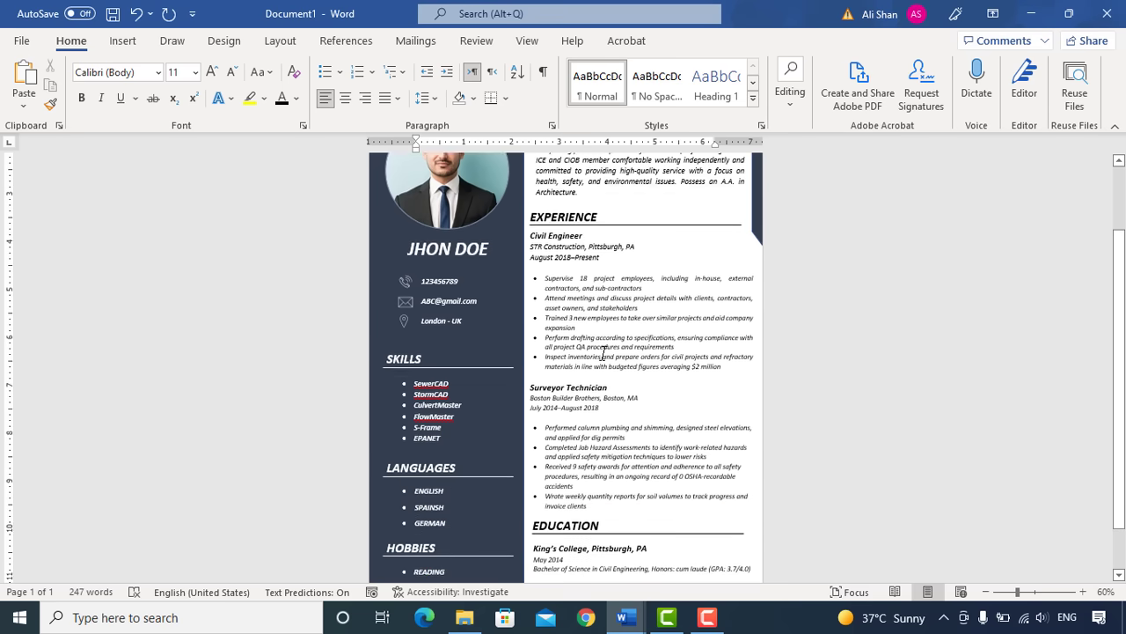
{"action": "scroll", "coordinate": [604, 352], "scroll_direction": "up", "scroll_amount": 3}
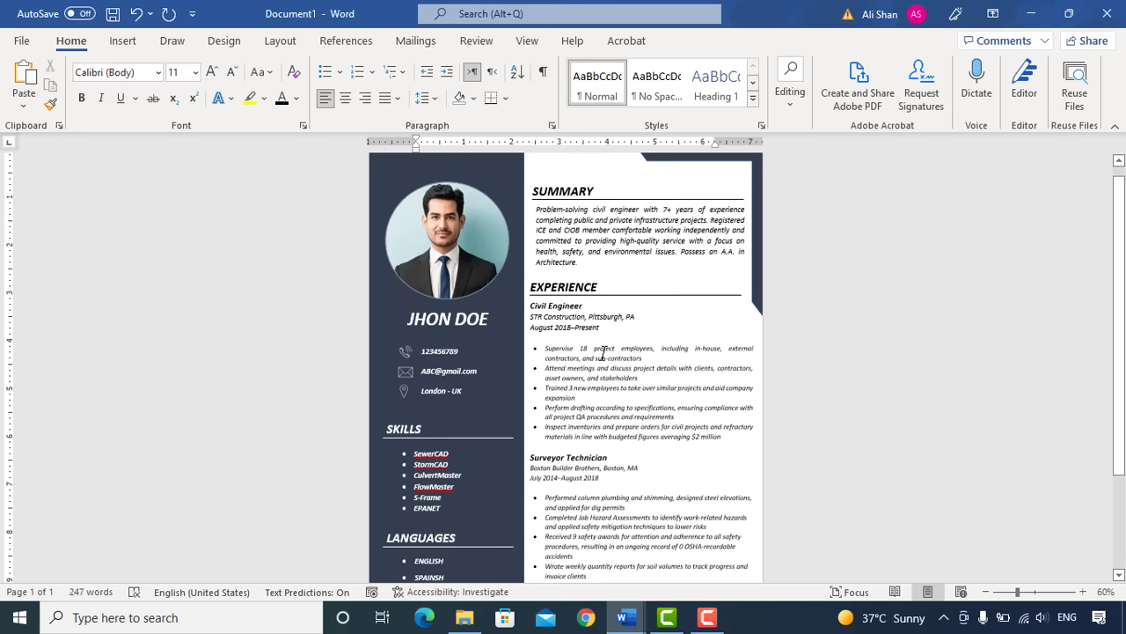